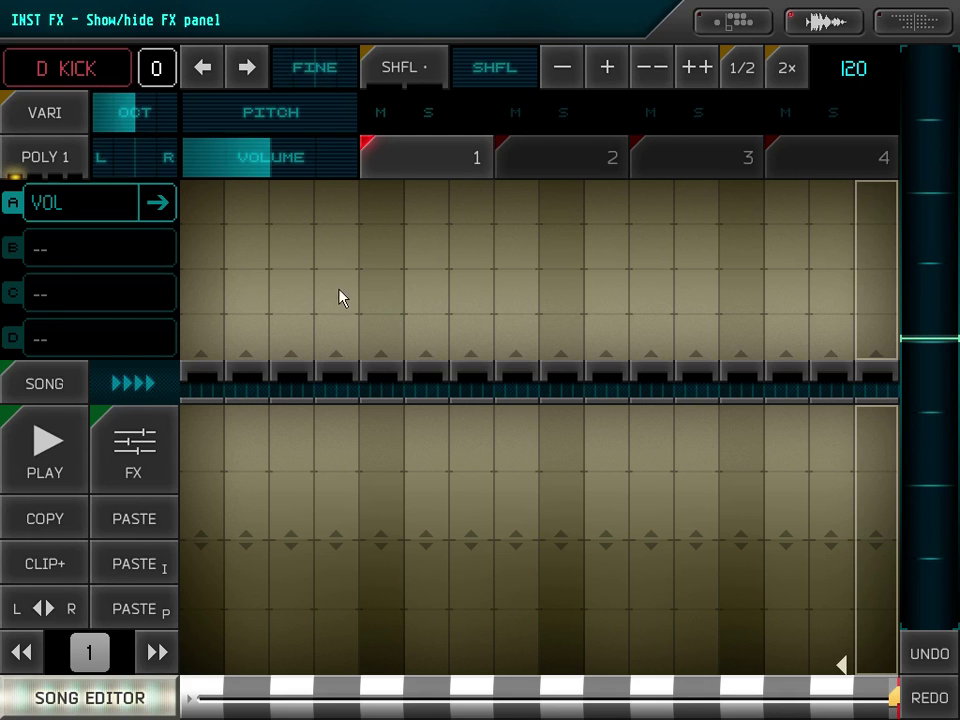
- Place D KICK notes on steps 1, 5, 9 and 13
{"action": "left_click", "coordinate": [203, 388]}
{"action": "left_click", "coordinate": [381, 388]}
{"action": "left_click", "coordinate": [561, 388]}
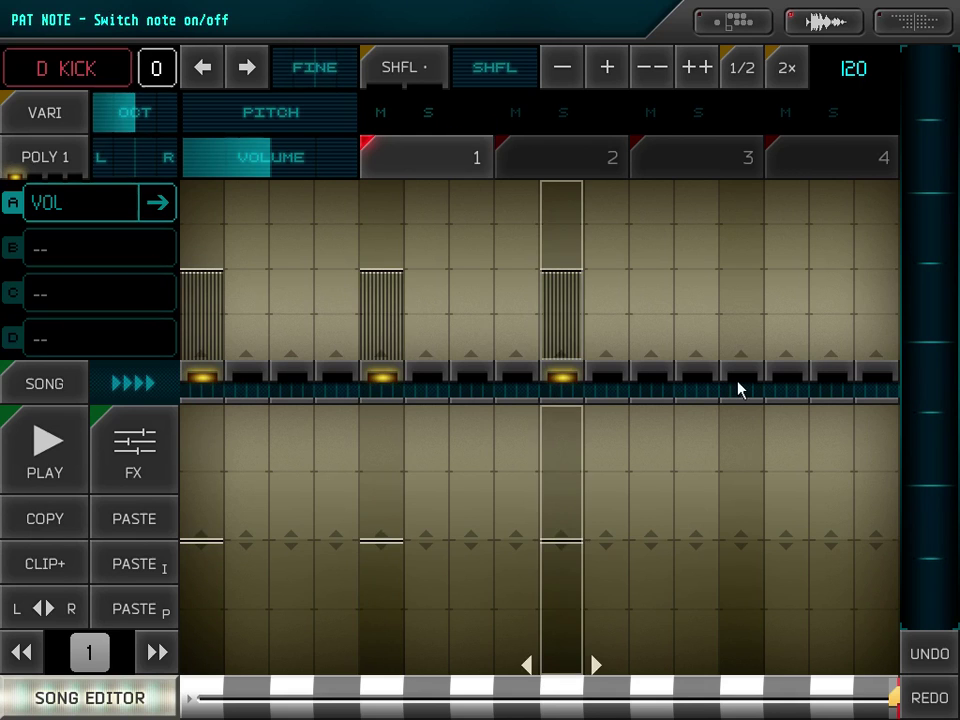
{"action": "left_click", "coordinate": [738, 389]}
- Set step 1's pitch and volume back level with the other kick notes
{"action": "mouse_move", "coordinate": [200, 569]}
{"action": "left_mouse_down"}
{"action": "mouse_move", "coordinate": [204, 540]}
{"action": "mouse_move", "coordinate": [208, 591]}
{"action": "left_mouse_up"}
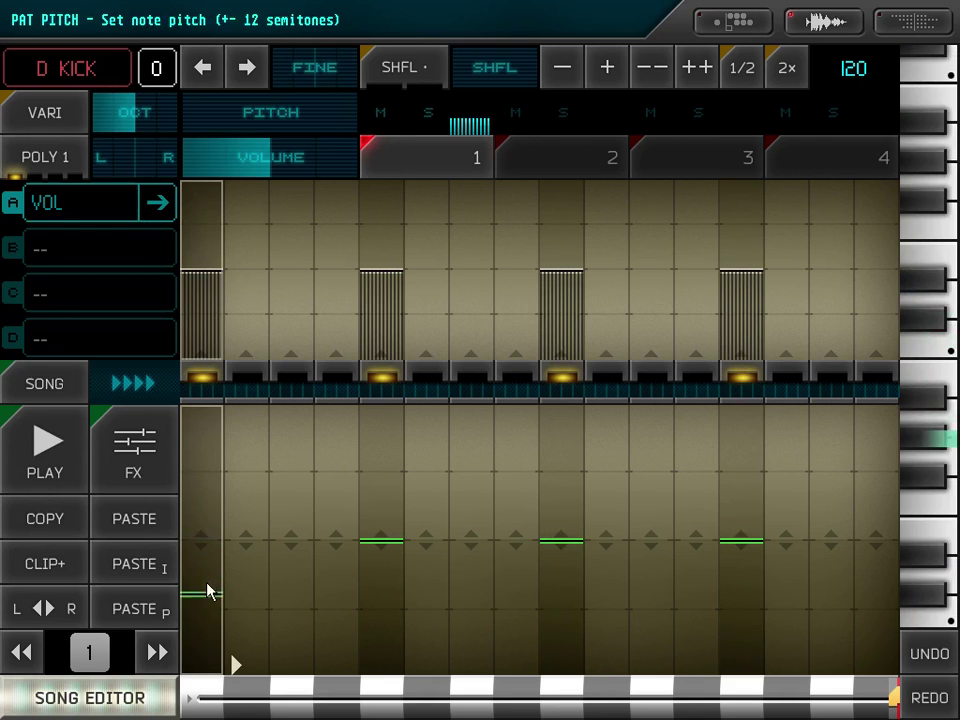
{"action": "left_click_drag", "start_coordinate": [208, 450], "coordinate": [208, 553]}
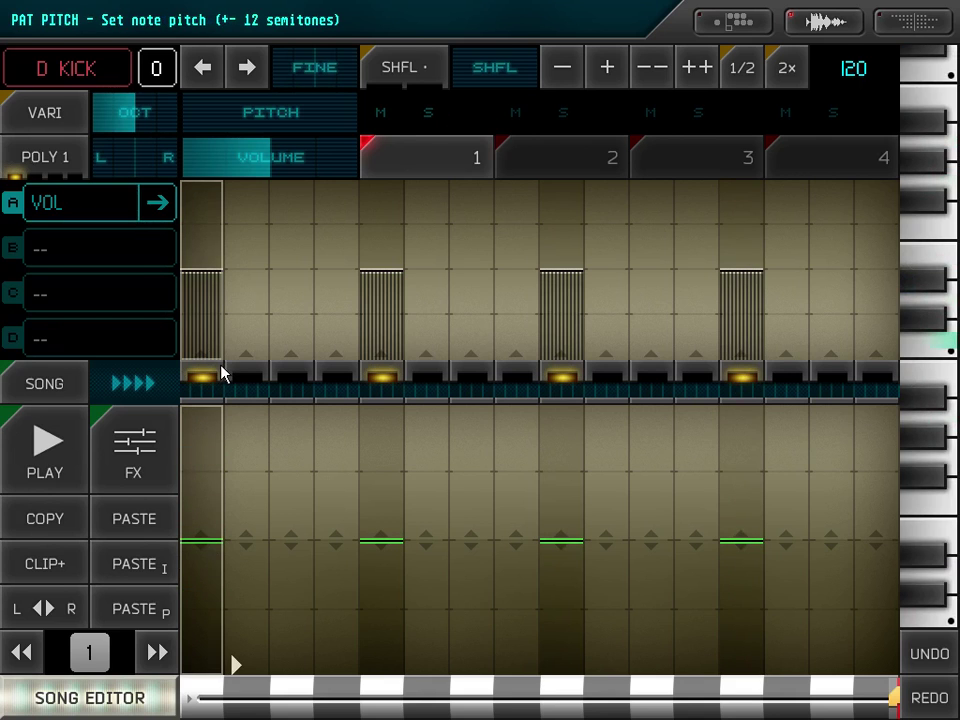
{"action": "mouse_move", "coordinate": [220, 291]}
{"action": "left_mouse_down"}
{"action": "mouse_move", "coordinate": [207, 223]}
{"action": "mouse_move", "coordinate": [209, 306]}
{"action": "mouse_move", "coordinate": [208, 218]}
{"action": "mouse_move", "coordinate": [210, 272]}
{"action": "left_mouse_up"}
{"action": "mouse_move", "coordinate": [399, 268]}
{"action": "left_mouse_down"}
{"action": "mouse_move", "coordinate": [396, 208]}
{"action": "mouse_move", "coordinate": [395, 270]}
{"action": "left_mouse_up"}
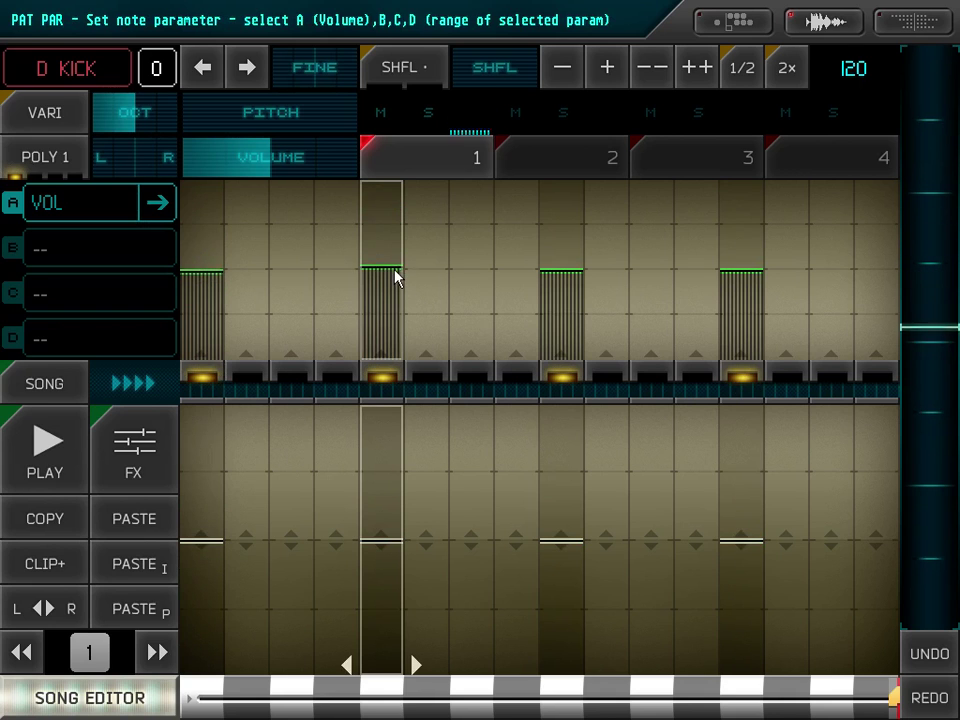
- Check the volume lane and note-parameter lanes C and D, then select lane B
{"action": "left_click", "coordinate": [45, 208]}
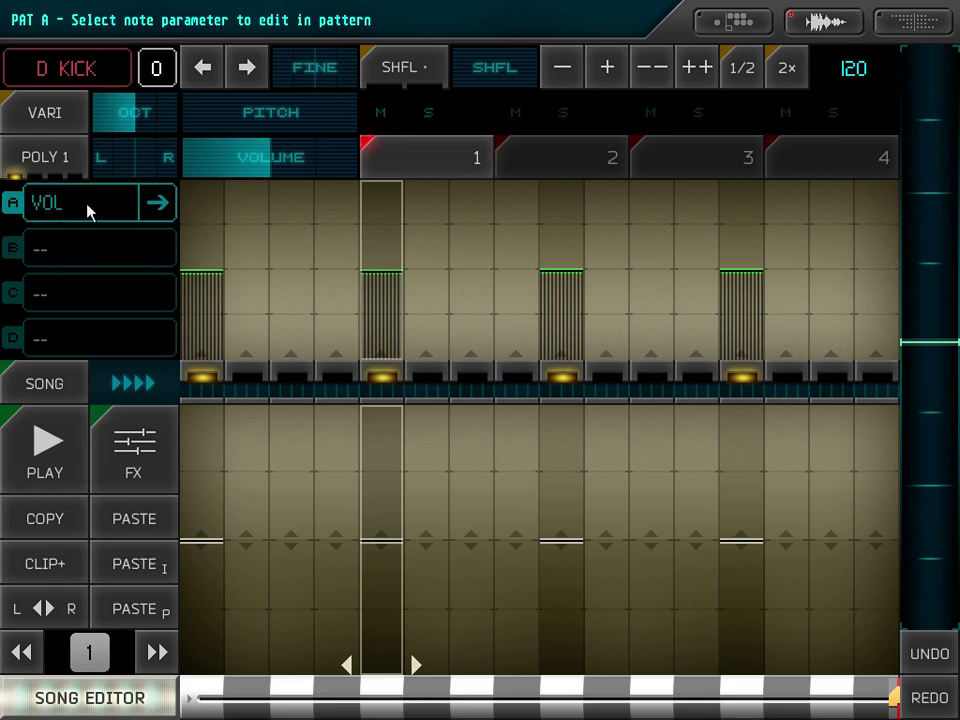
{"action": "left_click", "coordinate": [18, 258]}
{"action": "left_click", "coordinate": [18, 298]}
{"action": "left_click", "coordinate": [15, 340]}
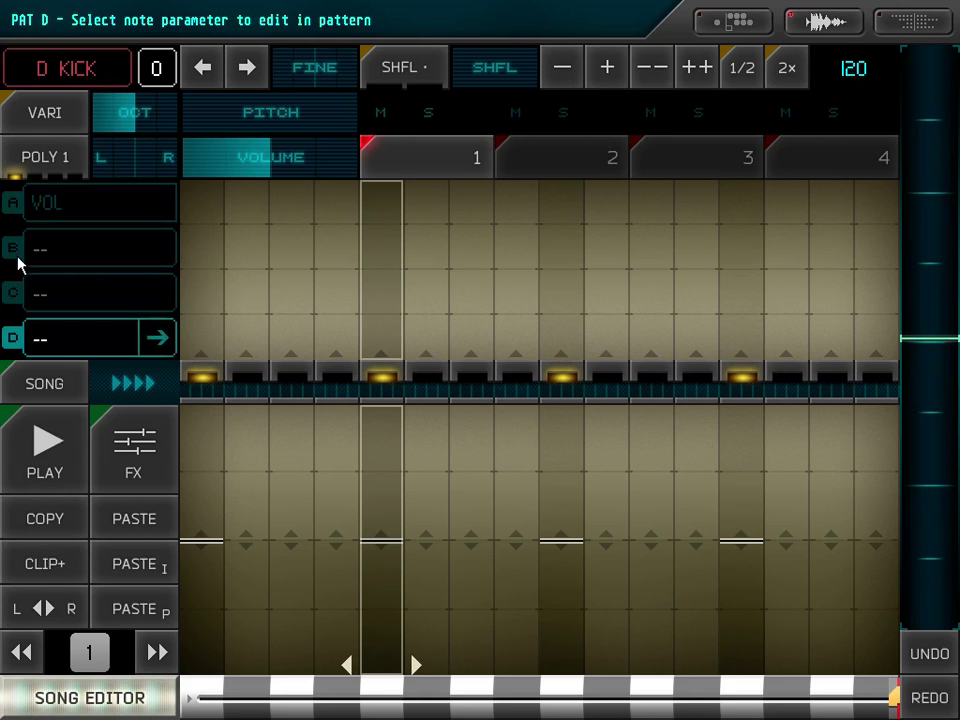
{"action": "left_click", "coordinate": [88, 258]}
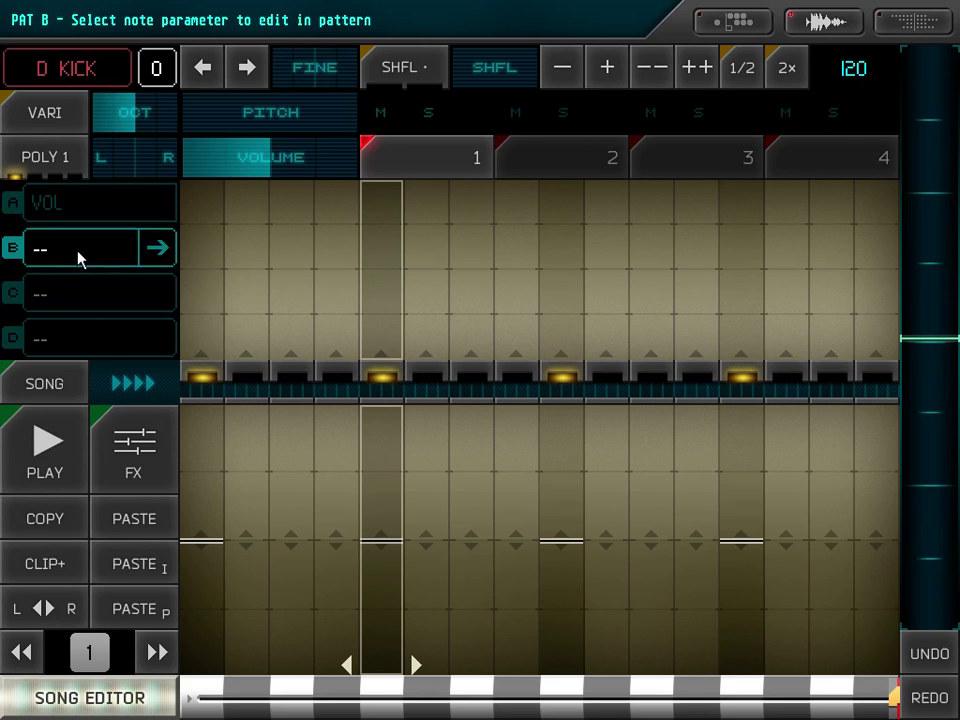
- Assign PAN to lane B and set step 1's pan lower than the others
{"action": "left_click", "coordinate": [87, 255]}
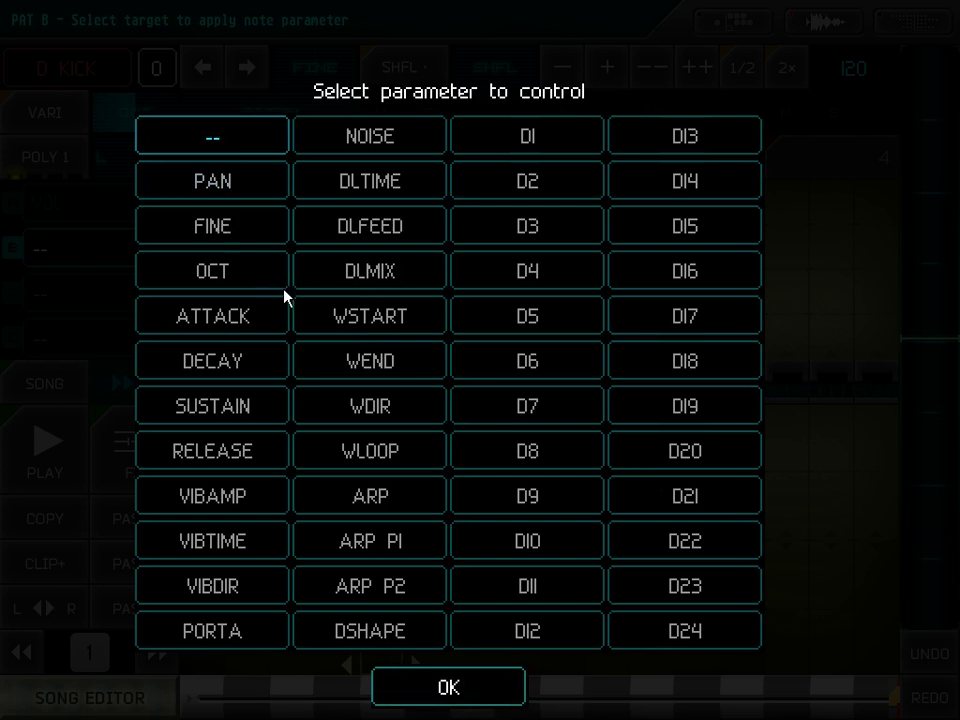
{"action": "left_click", "coordinate": [458, 687]}
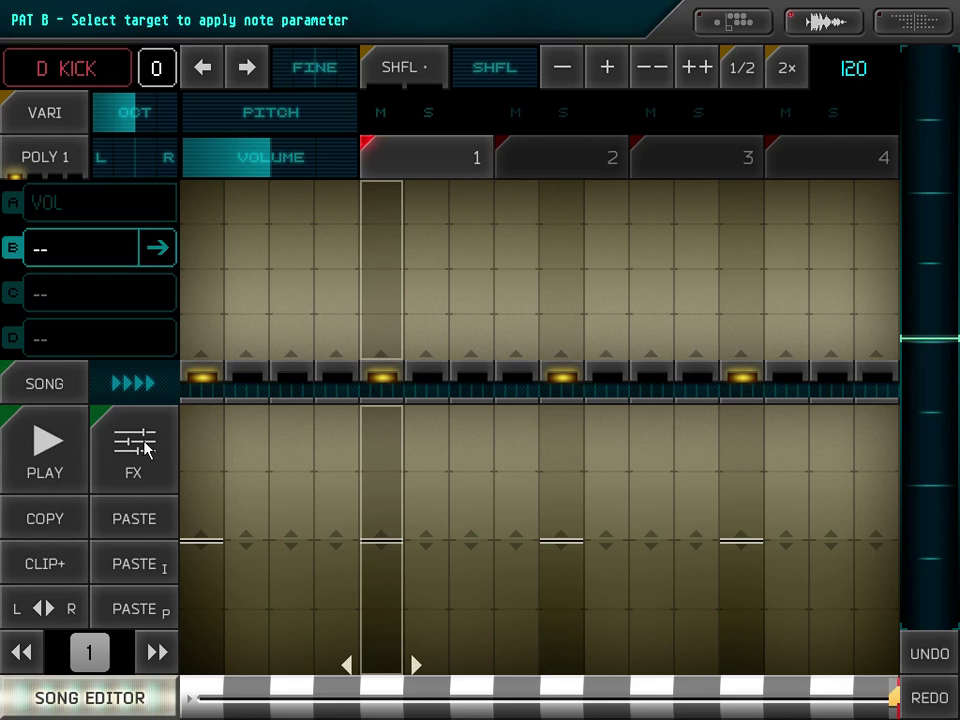
{"action": "left_click", "coordinate": [60, 256]}
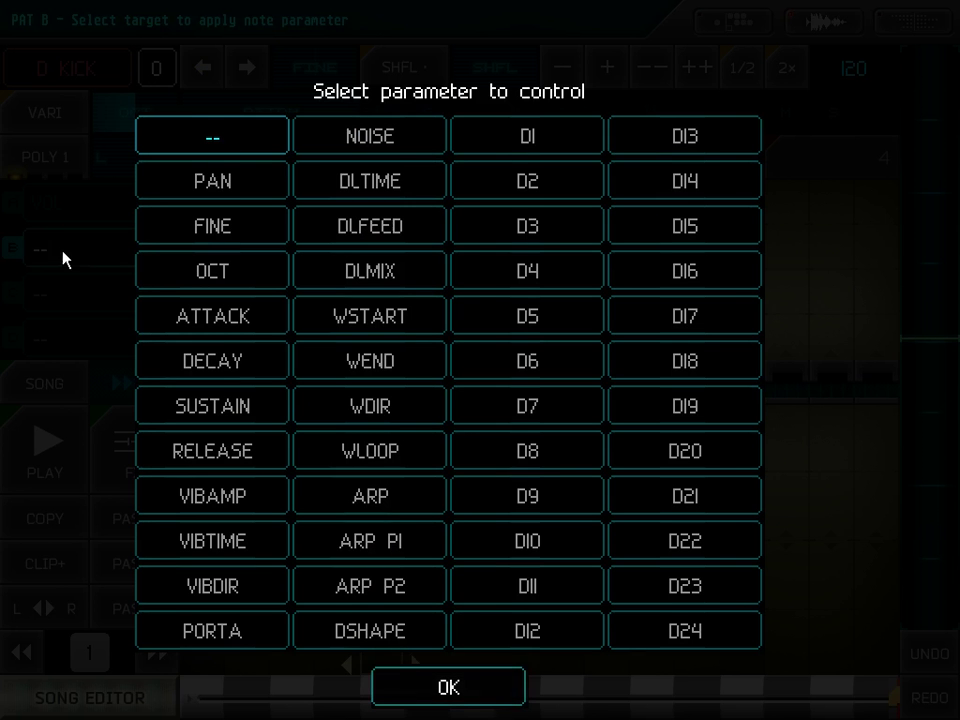
{"action": "left_click", "coordinate": [252, 186]}
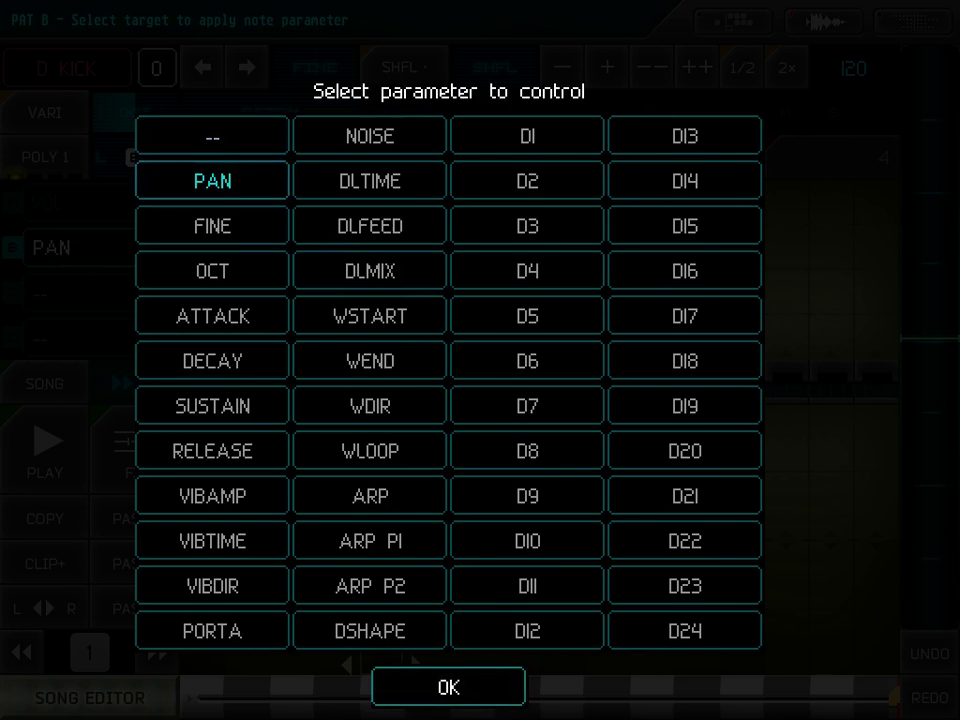
{"action": "left_click", "coordinate": [484, 698]}
{"action": "mouse_move", "coordinate": [217, 298]}
{"action": "left_mouse_down"}
{"action": "mouse_move", "coordinate": [383, 225]}
{"action": "mouse_move", "coordinate": [594, 316]}
{"action": "mouse_move", "coordinate": [720, 227]}
{"action": "mouse_move", "coordinate": [760, 230]}
{"action": "left_mouse_up"}
- Switch the pattern's instrument to 8 HIHAT
{"action": "left_click", "coordinate": [112, 82]}
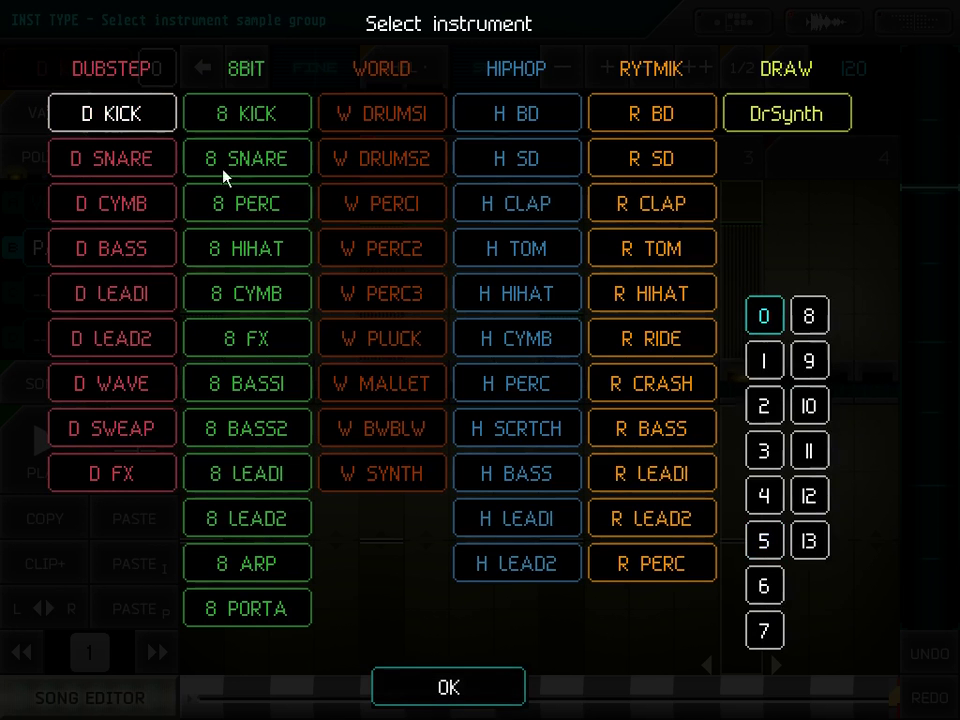
{"action": "left_click", "coordinate": [280, 252]}
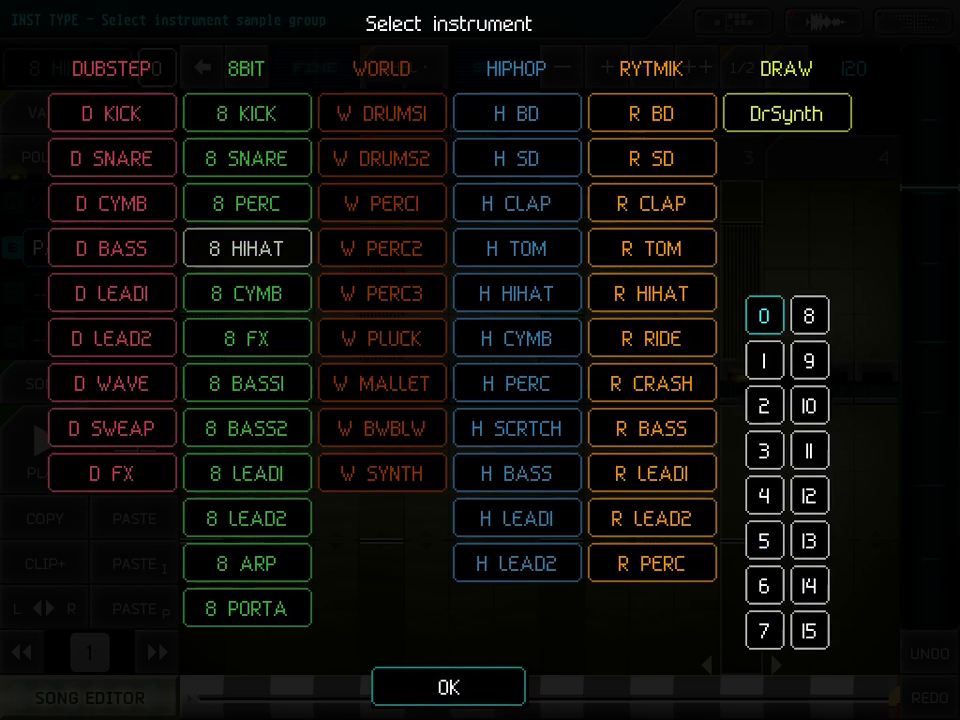
{"action": "left_click", "coordinate": [489, 697]}
- Add hi-hat notes at steps 3, 7, 10, 11 and 15, adjusting pans on steps 5 and 13
{"action": "left_click", "coordinate": [295, 228]}
{"action": "left_click", "coordinate": [381, 302]}
{"action": "left_click", "coordinate": [471, 232]}
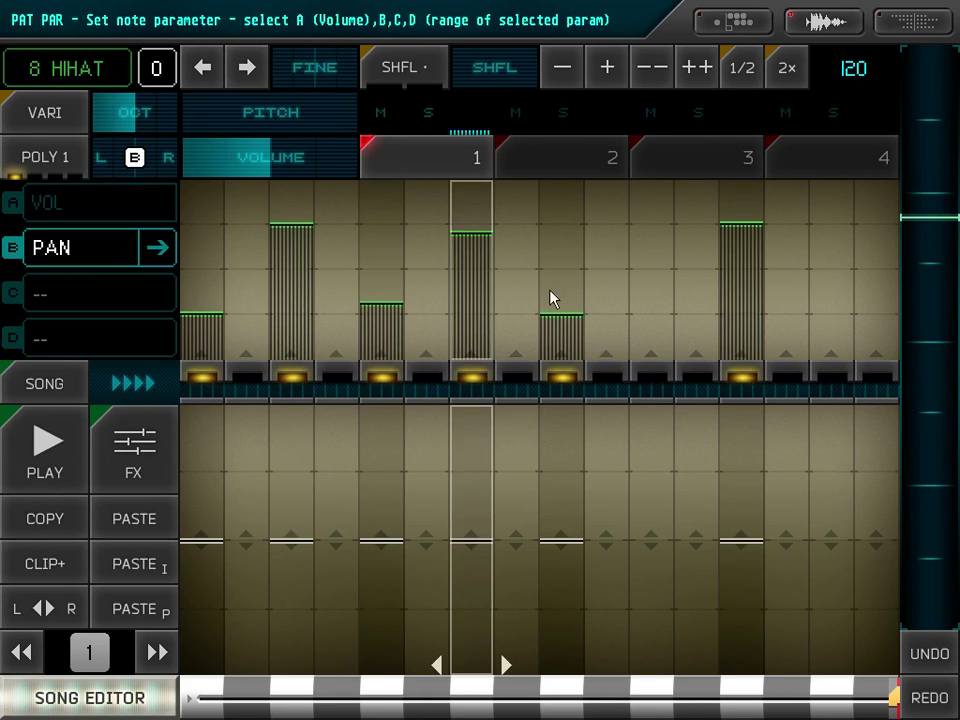
{"action": "left_click", "coordinate": [606, 298]}
{"action": "left_click", "coordinate": [651, 228]}
{"action": "left_click", "coordinate": [748, 308]}
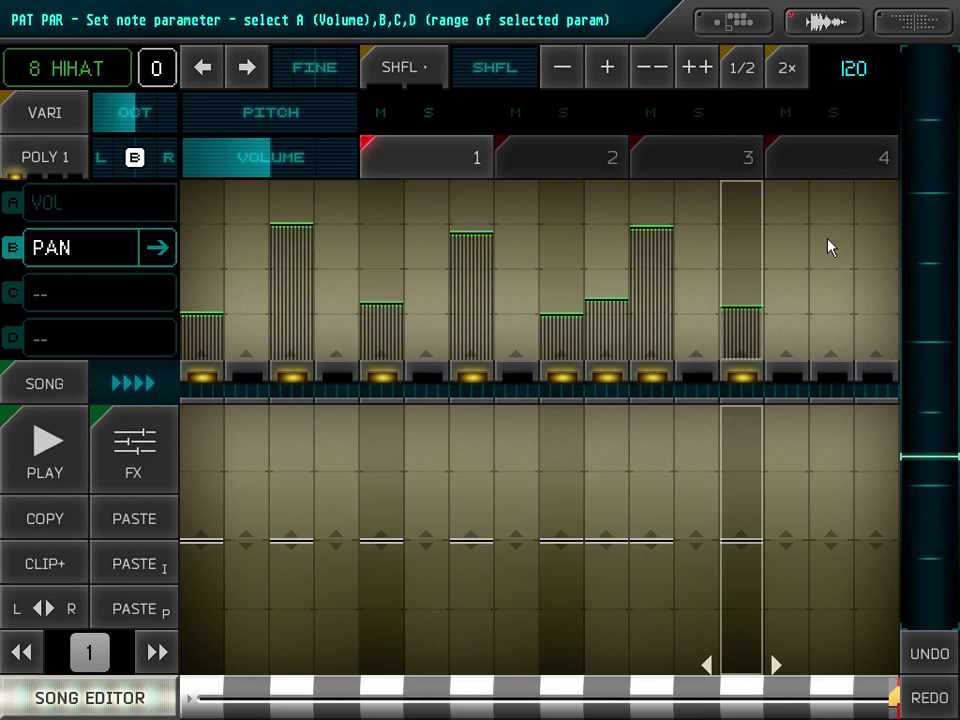
{"action": "left_click", "coordinate": [830, 240]}
- Play the pattern and fine-tune pans on steps 10, 11, 13 and 15
{"action": "left_click", "coordinate": [79, 424]}
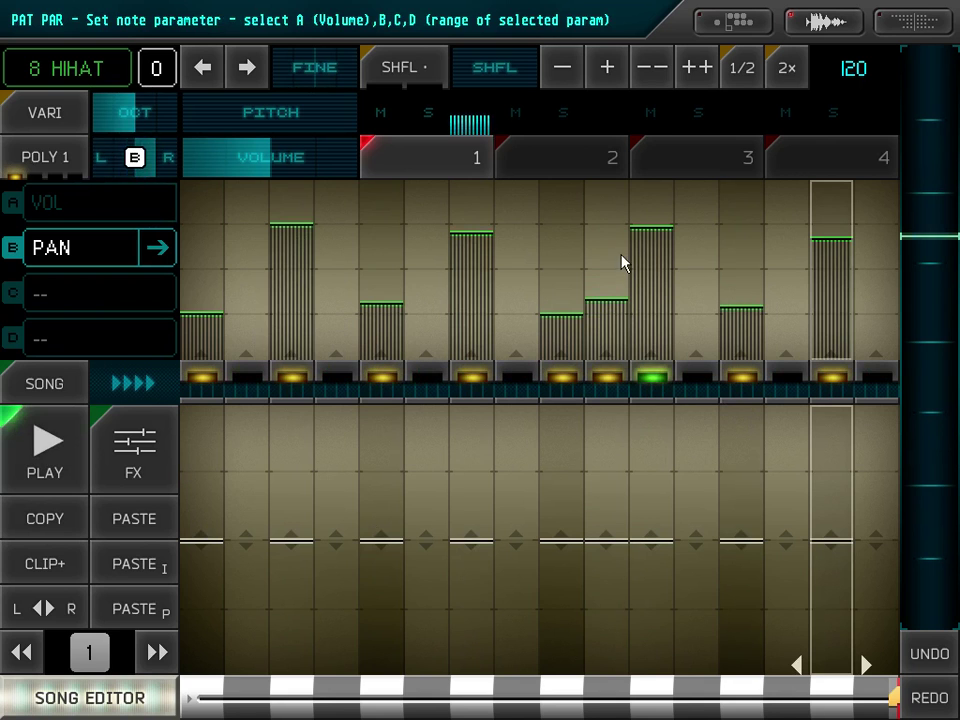
{"action": "left_click", "coordinate": [615, 222]}
{"action": "left_click", "coordinate": [652, 298]}
{"action": "left_click", "coordinate": [742, 222]}
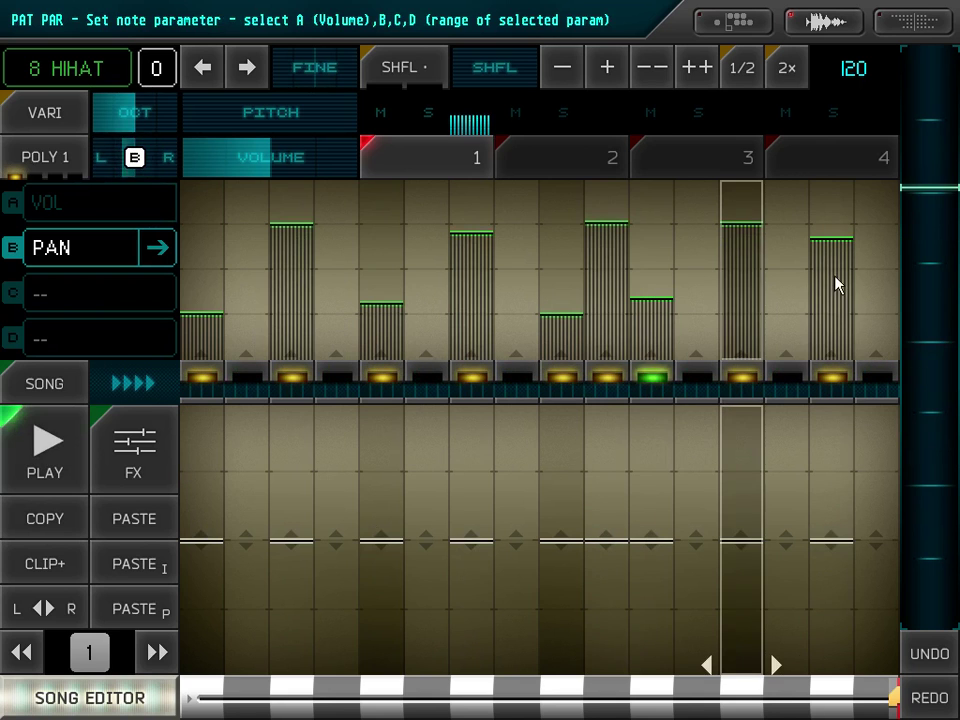
{"action": "left_click", "coordinate": [832, 277]}
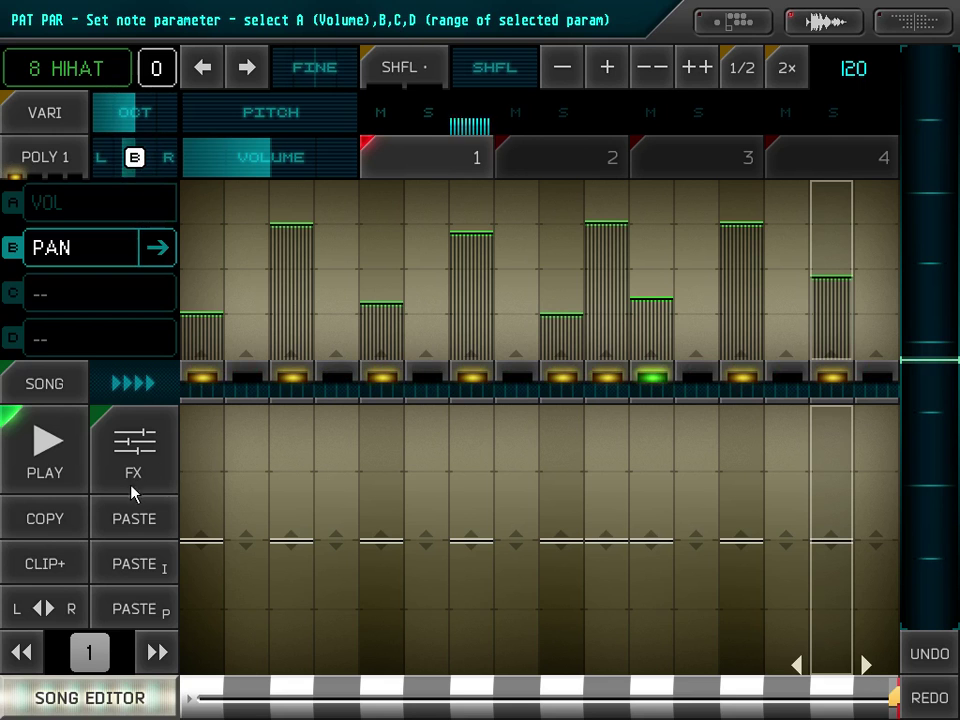
- Give pattern 2 the D WAVE sample 6 instrument and switch on all 16 steps
{"action": "left_click", "coordinate": [570, 157]}
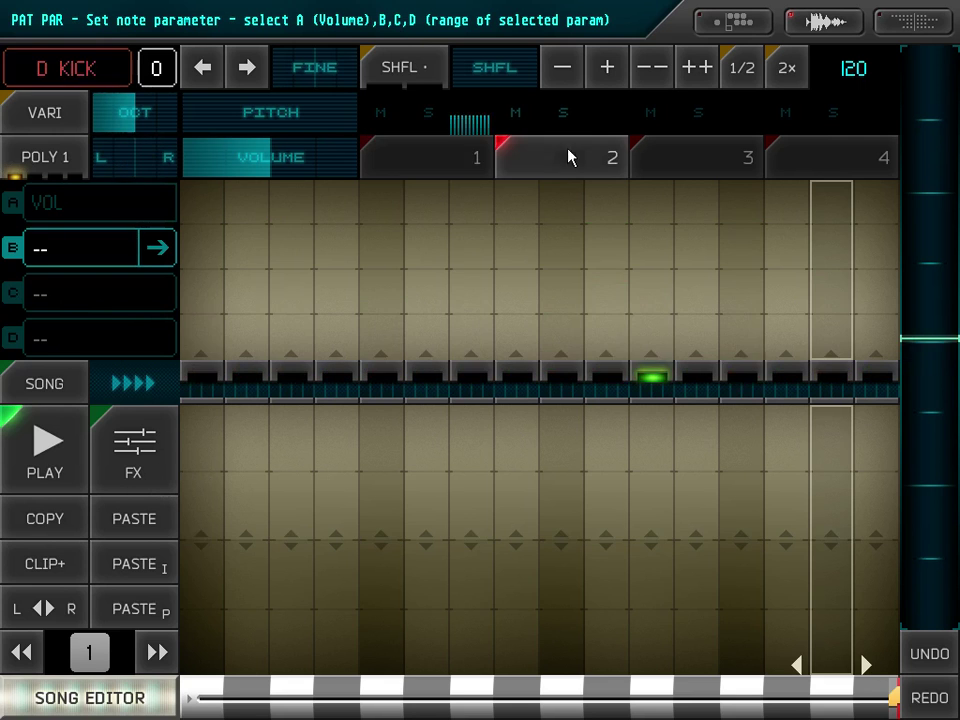
{"action": "left_click", "coordinate": [62, 60]}
{"action": "left_click", "coordinate": [127, 392]}
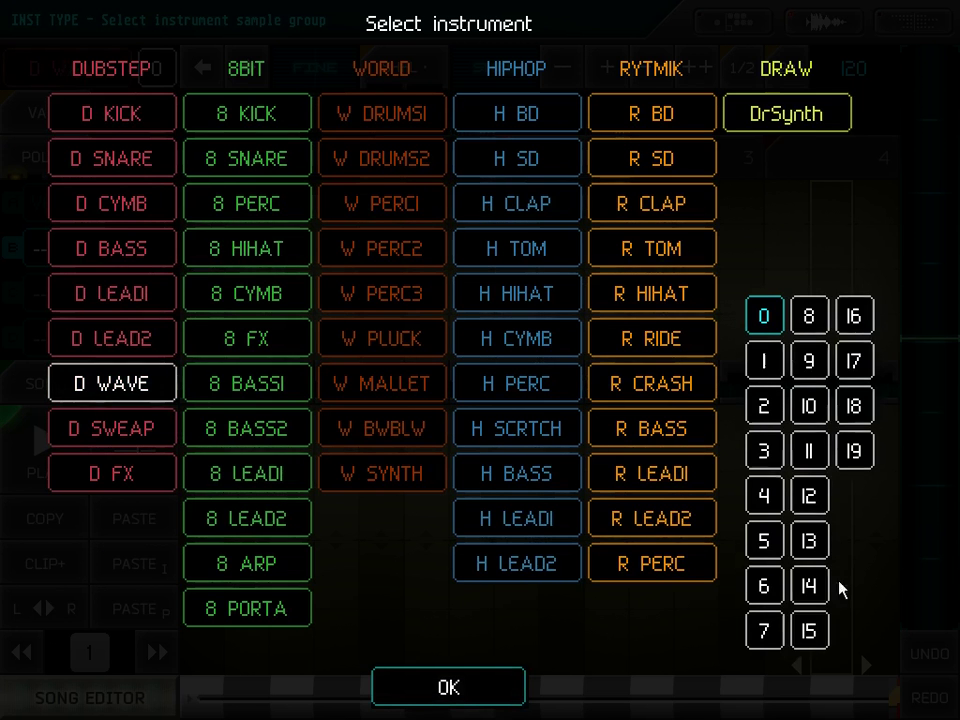
{"action": "left_click", "coordinate": [462, 698]}
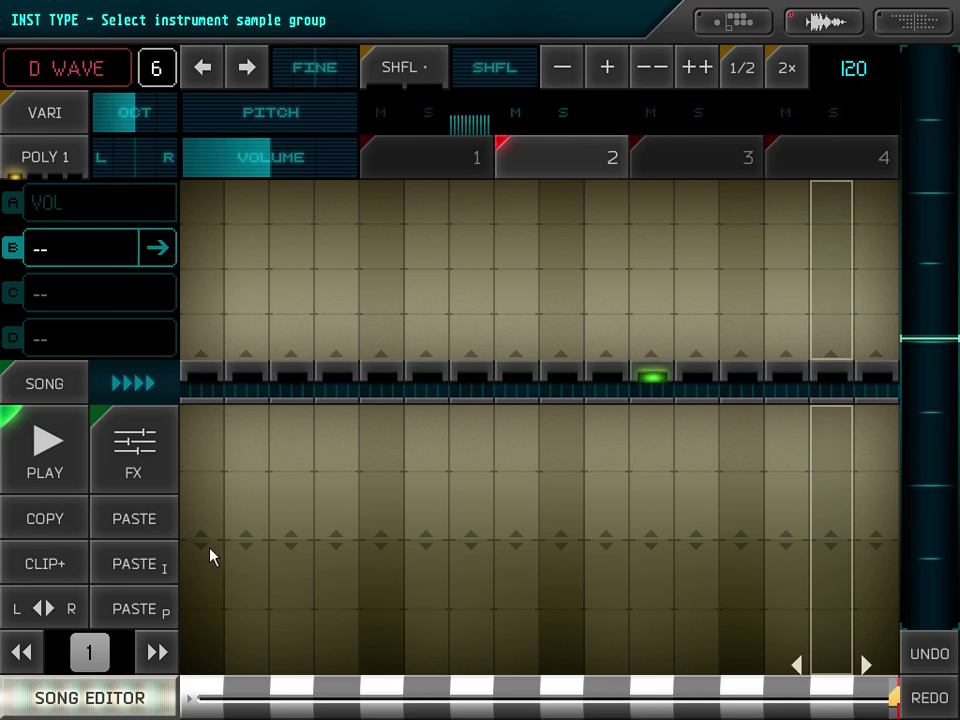
{"action": "mouse_move", "coordinate": [205, 542]}
{"action": "left_mouse_down"}
{"action": "mouse_move", "coordinate": [873, 536]}
{"action": "mouse_move", "coordinate": [639, 536]}
{"action": "mouse_move", "coordinate": [878, 542]}
{"action": "left_mouse_up"}
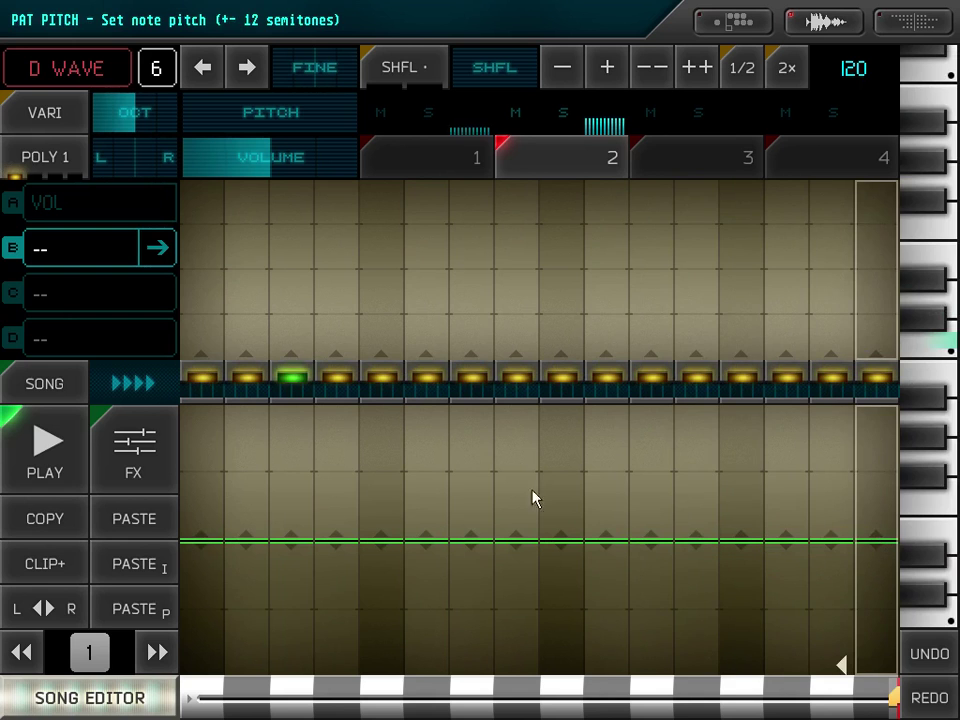
- Assign OCT to lane B and draw varied octave values across all 16 D WAVE steps
{"action": "left_click", "coordinate": [62, 258]}
{"action": "left_click", "coordinate": [272, 273]}
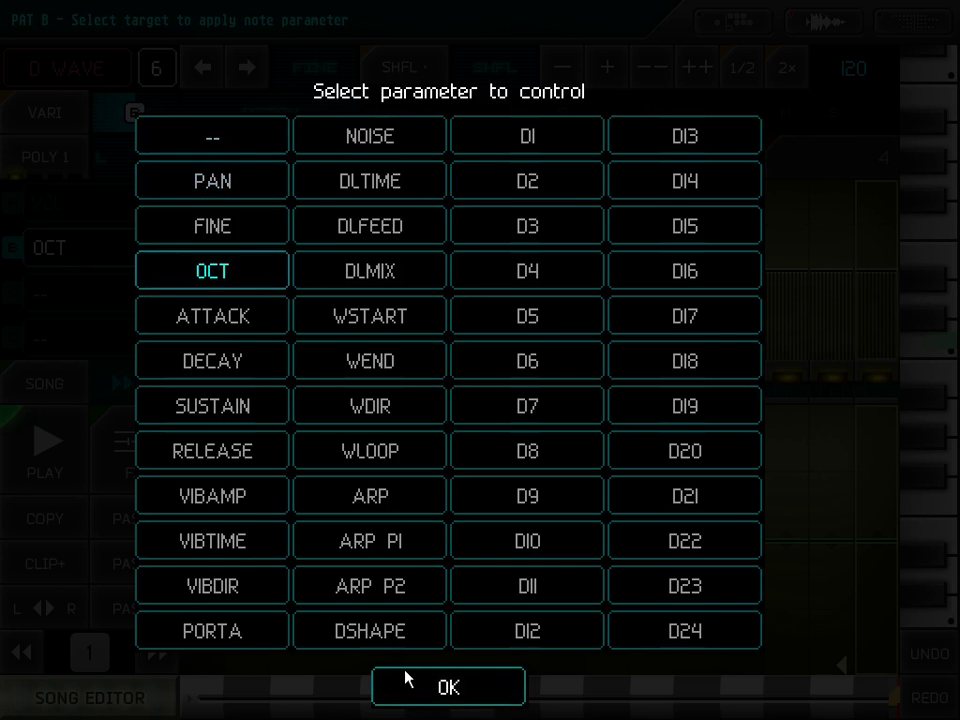
{"action": "left_click", "coordinate": [468, 699]}
{"action": "mouse_move", "coordinate": [200, 295]}
{"action": "left_mouse_down"}
{"action": "mouse_move", "coordinate": [311, 220]}
{"action": "mouse_move", "coordinate": [377, 293]}
{"action": "mouse_move", "coordinate": [502, 306]}
{"action": "mouse_move", "coordinate": [774, 274]}
{"action": "mouse_move", "coordinate": [840, 251]}
{"action": "left_mouse_up"}
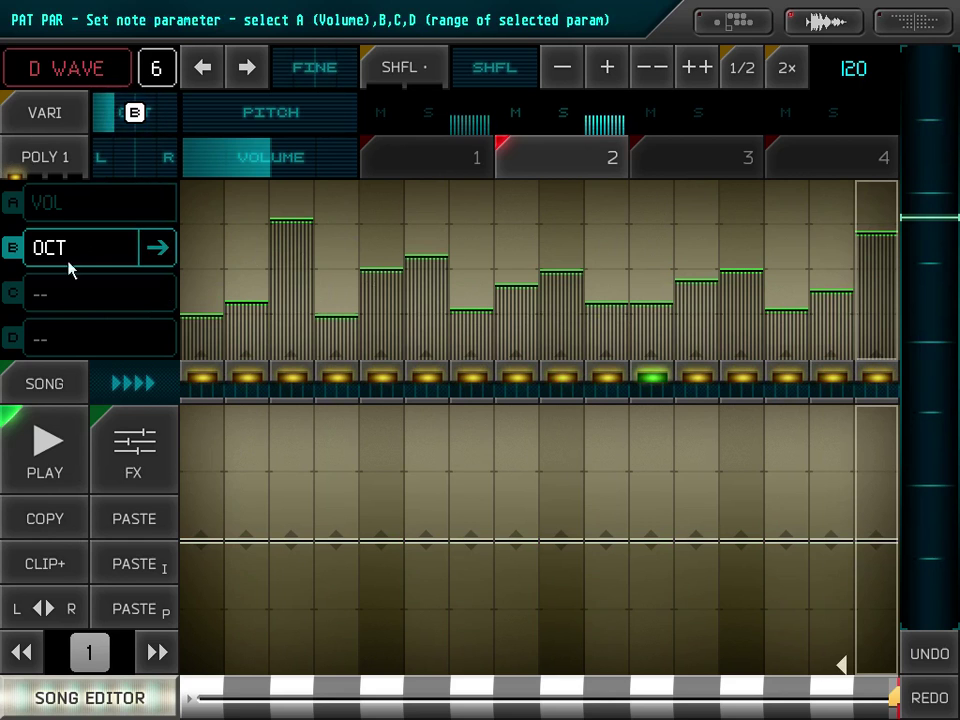
- Show the FX panel, assign PORTA to lane C, and fill every step with portamento 0
{"action": "left_click", "coordinate": [141, 456]}
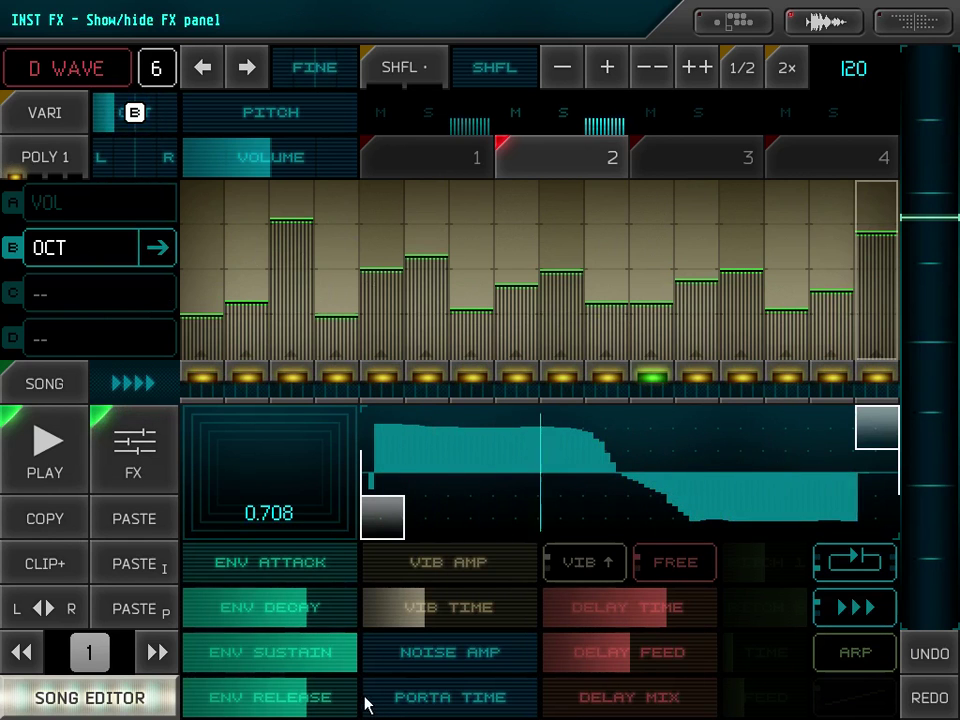
{"action": "left_click", "coordinate": [70, 300]}
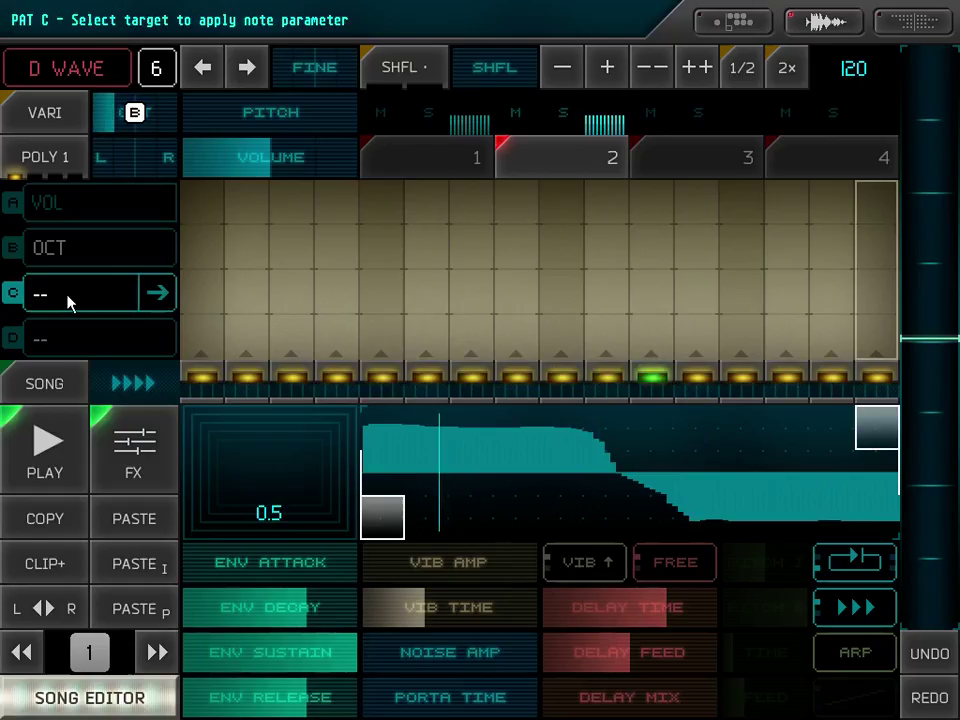
{"action": "left_click", "coordinate": [70, 300]}
{"action": "left_click", "coordinate": [251, 635]}
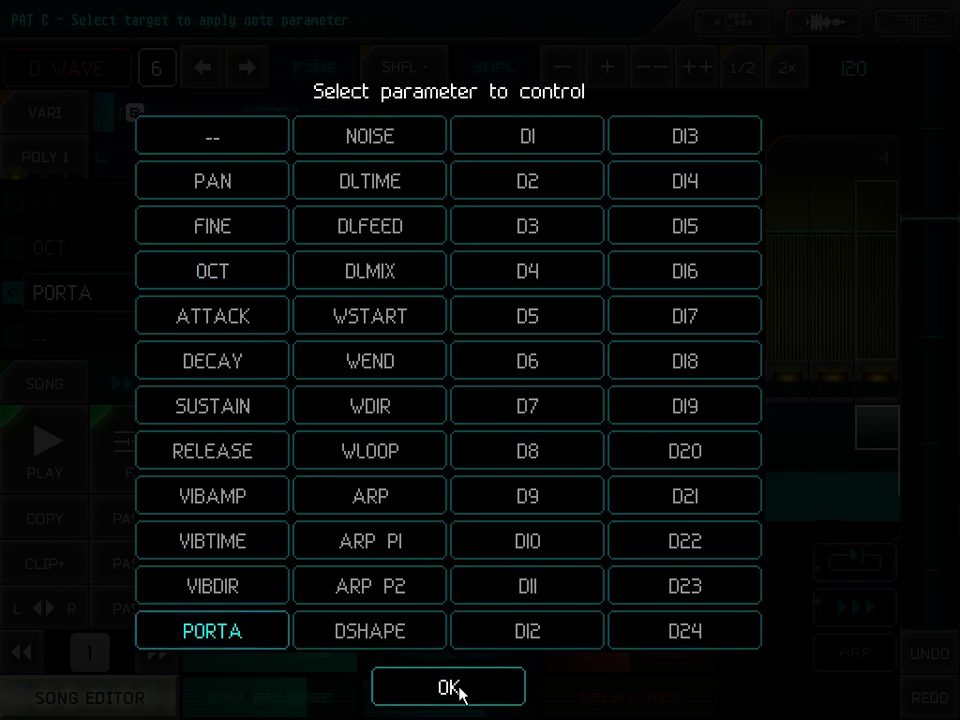
{"action": "left_click", "coordinate": [456, 688]}
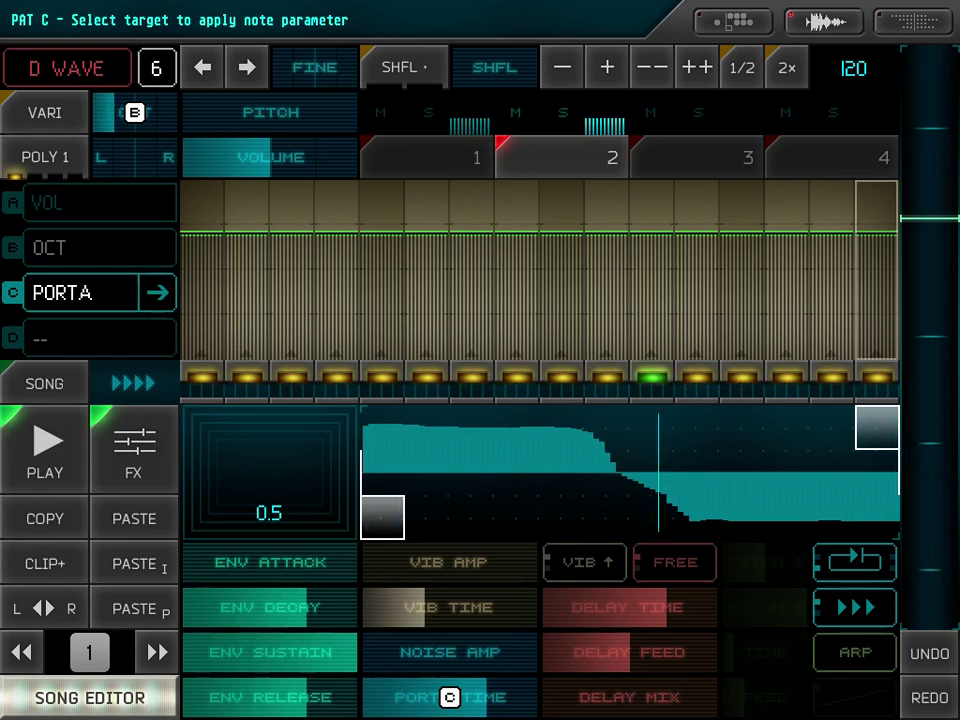
{"action": "left_click", "coordinate": [158, 293]}
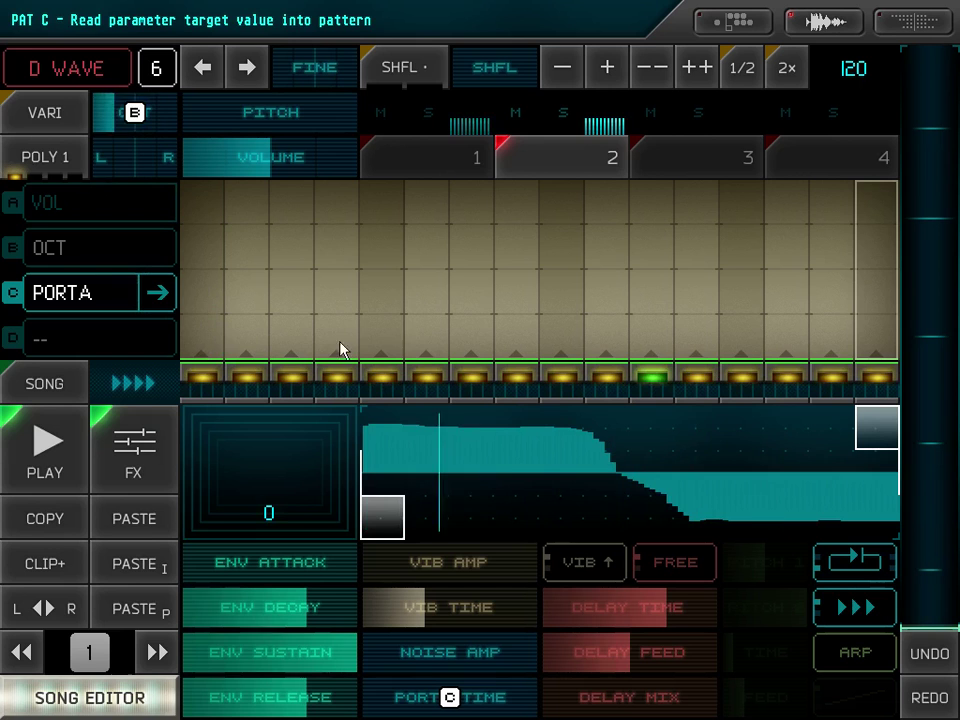
- Set portamento on steps 4, 7, 10, 13 and 16, clear step 15, and lower D WAVE volume to about 41
{"action": "left_click", "coordinate": [337, 300]}
{"action": "left_click", "coordinate": [472, 335]}
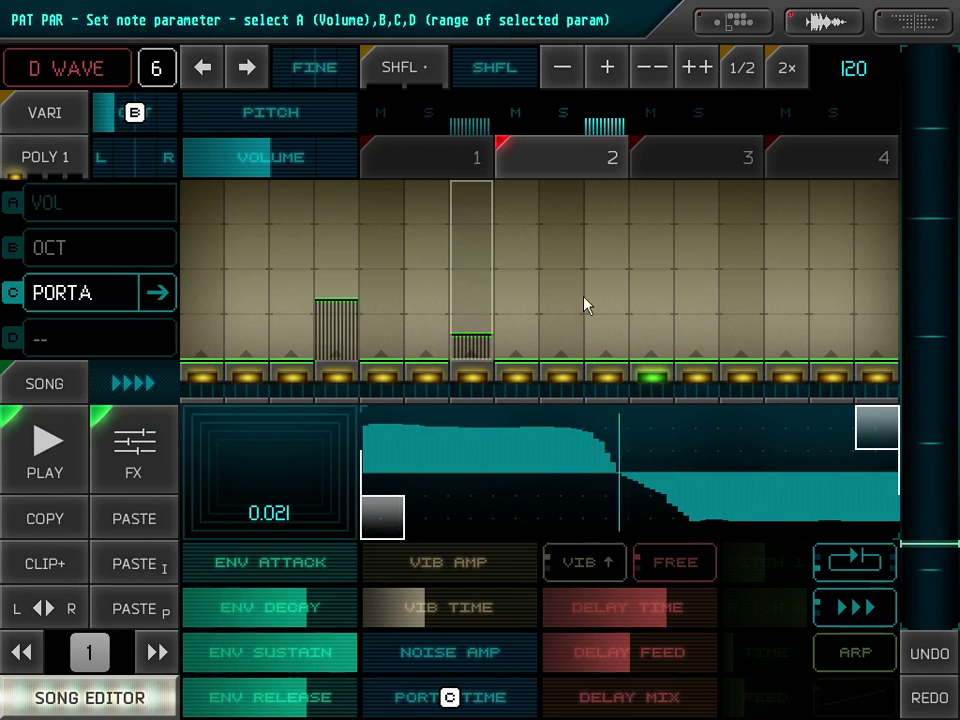
{"action": "left_click", "coordinate": [606, 264]}
{"action": "left_click", "coordinate": [745, 340]}
{"action": "left_click", "coordinate": [838, 298]}
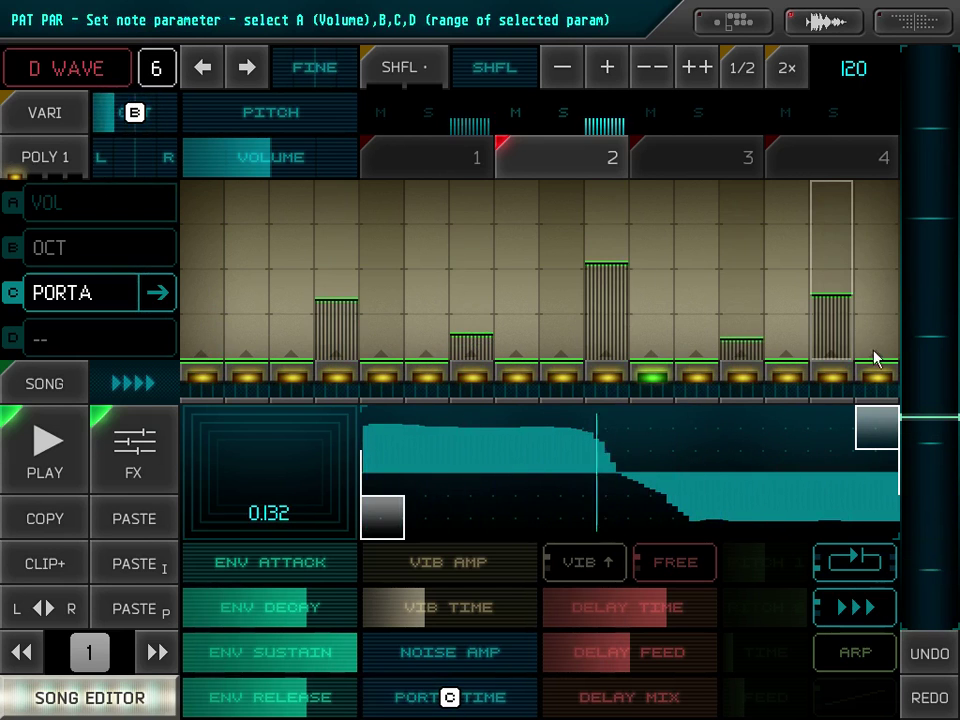
{"action": "left_click", "coordinate": [848, 330]}
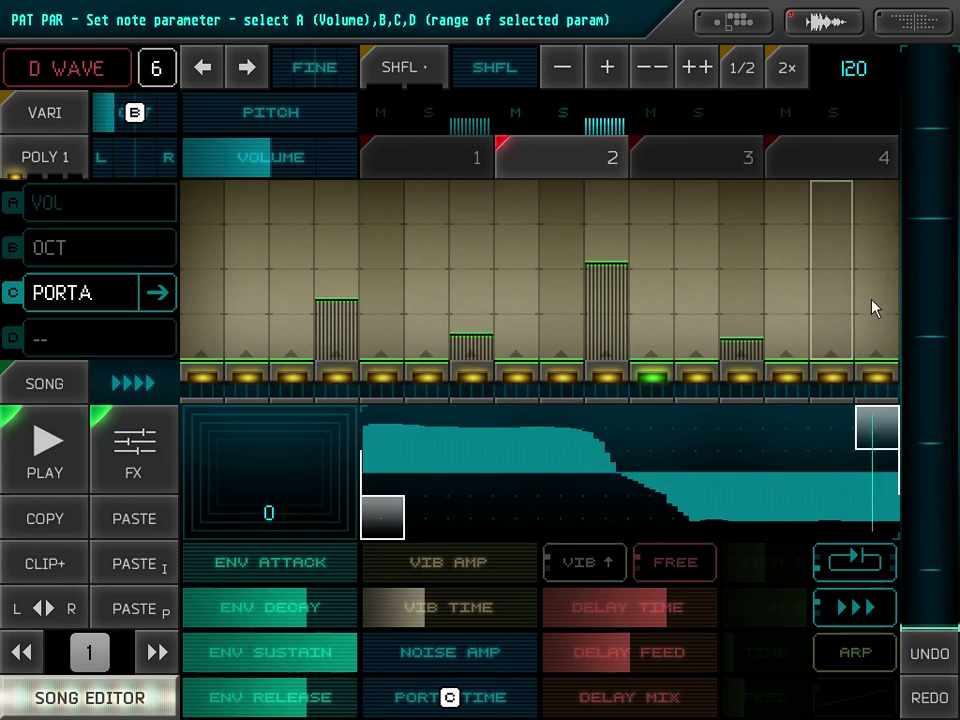
{"action": "left_click", "coordinate": [872, 300]}
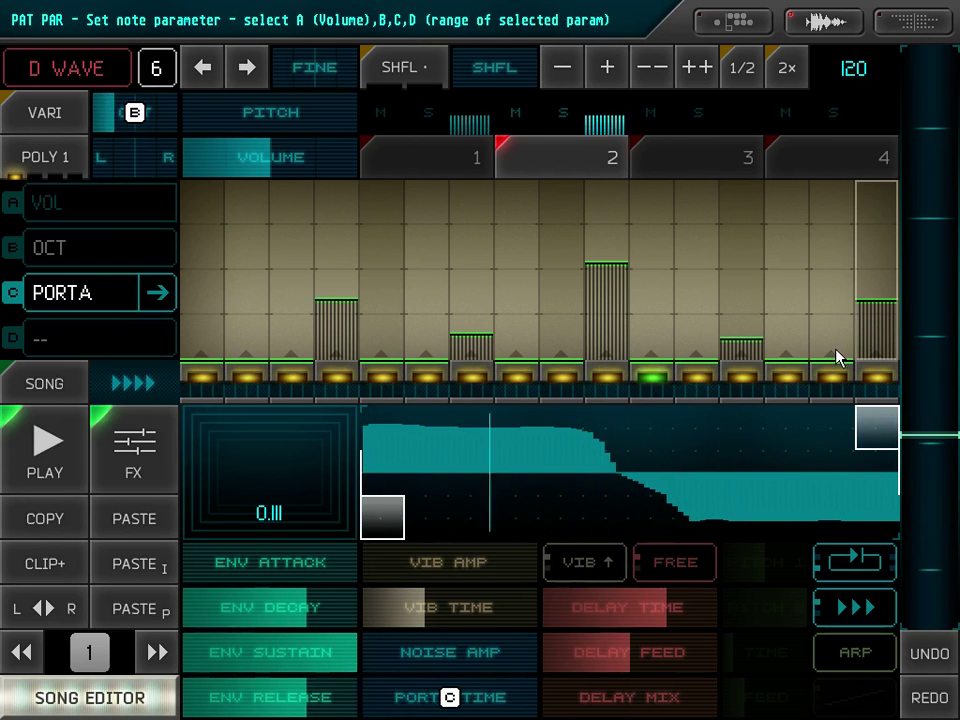
{"action": "left_click_drag", "start_coordinate": [253, 168], "coordinate": [255, 162]}
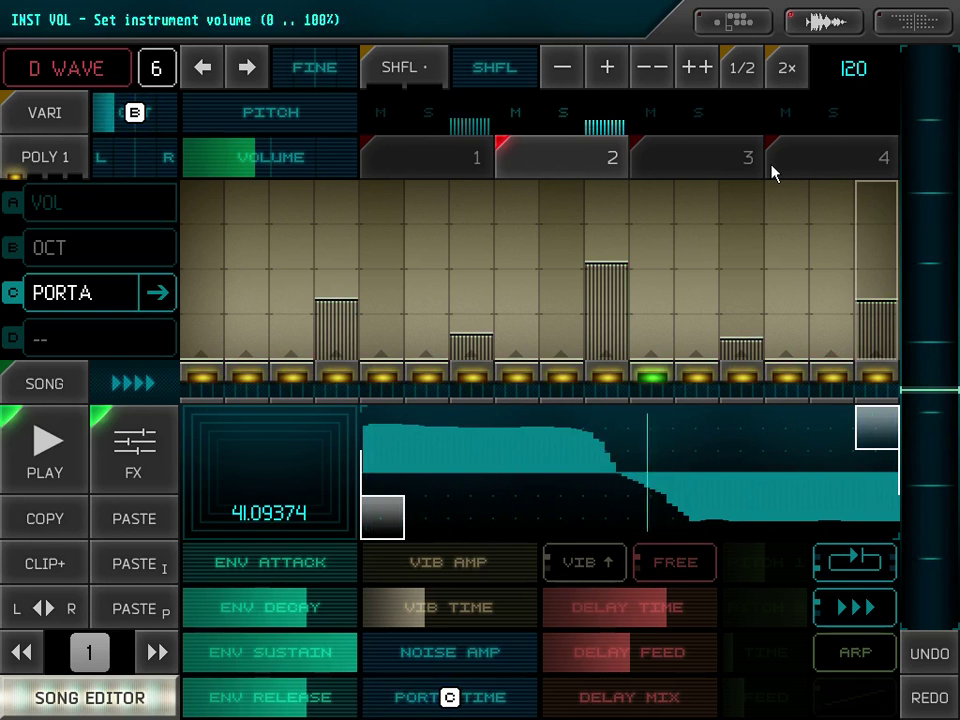
- Open pattern 3 and make DrSynth its instrument
{"action": "left_click", "coordinate": [698, 171]}
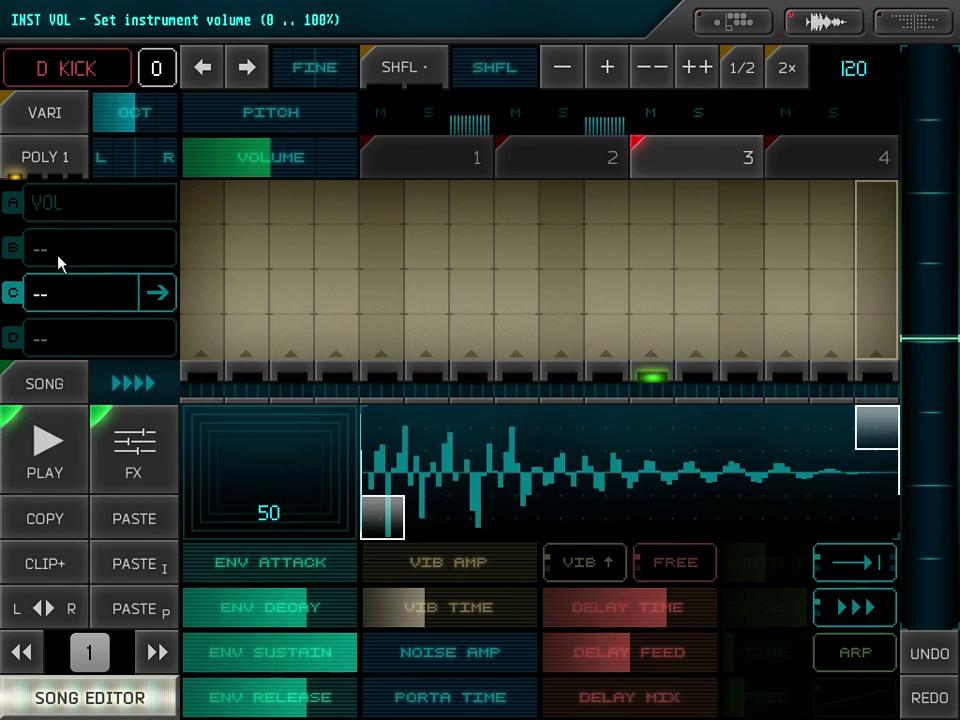
{"action": "left_click", "coordinate": [92, 78]}
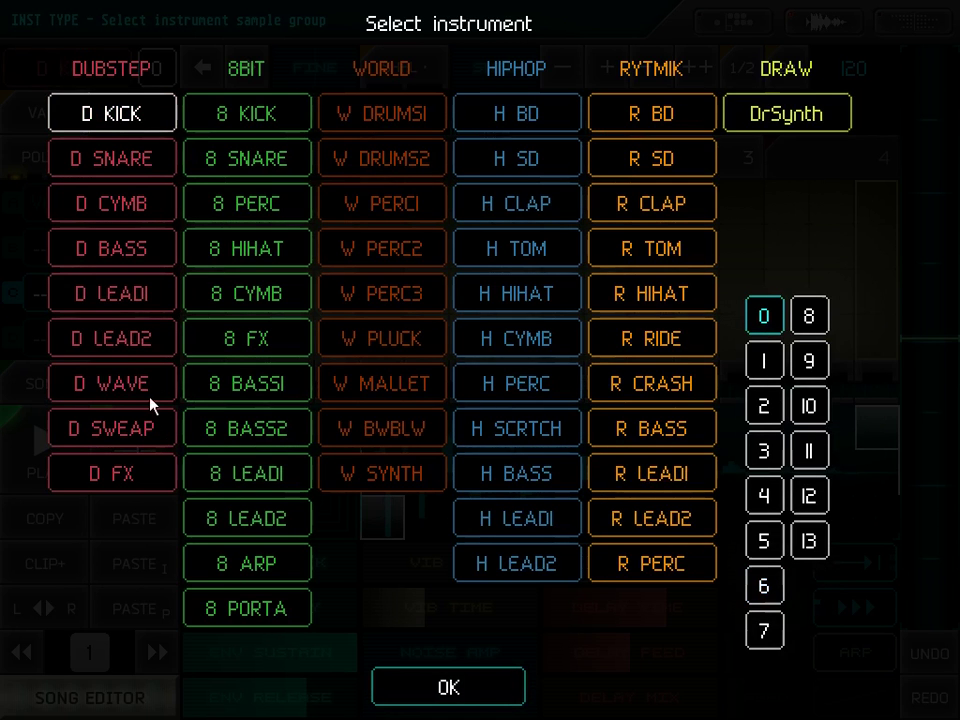
{"action": "left_click", "coordinate": [797, 117]}
{"action": "left_click", "coordinate": [456, 688]}
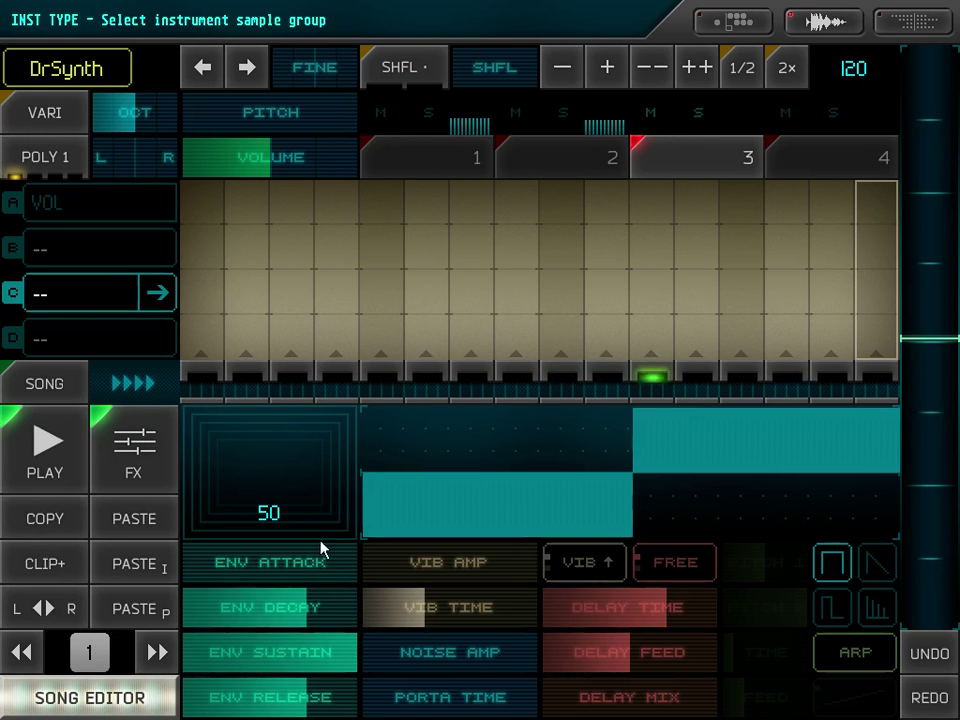
- Turn on DrSynth notes at steps 1, 5, 8, 11 and 15
{"action": "left_click", "coordinate": [150, 470]}
{"action": "left_click", "coordinate": [200, 378]}
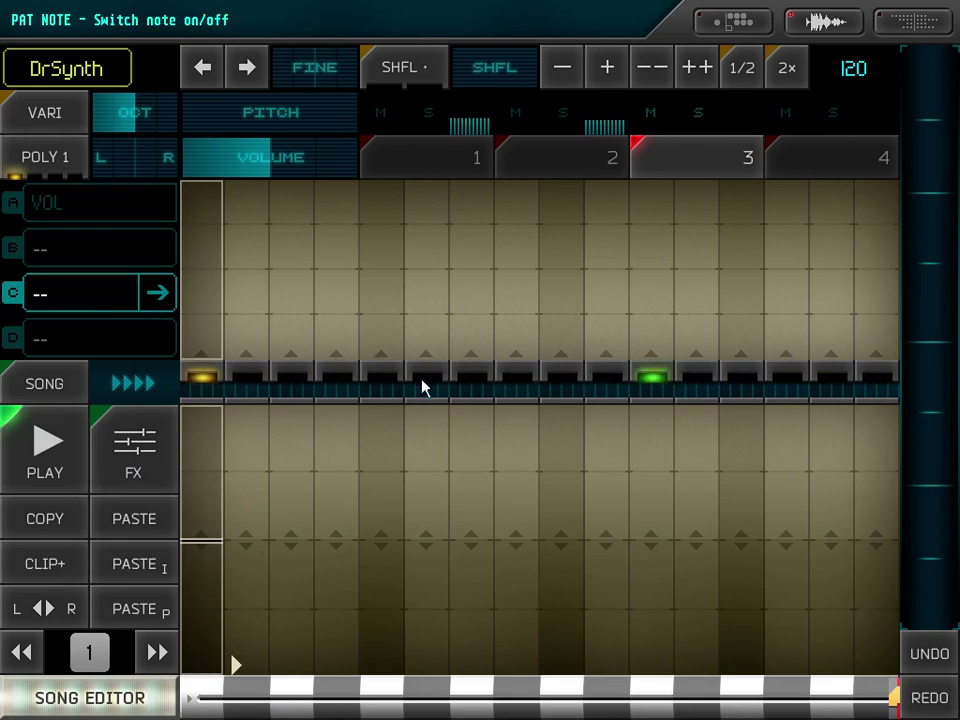
{"action": "left_click", "coordinate": [381, 378]}
{"action": "left_click", "coordinate": [527, 388]}
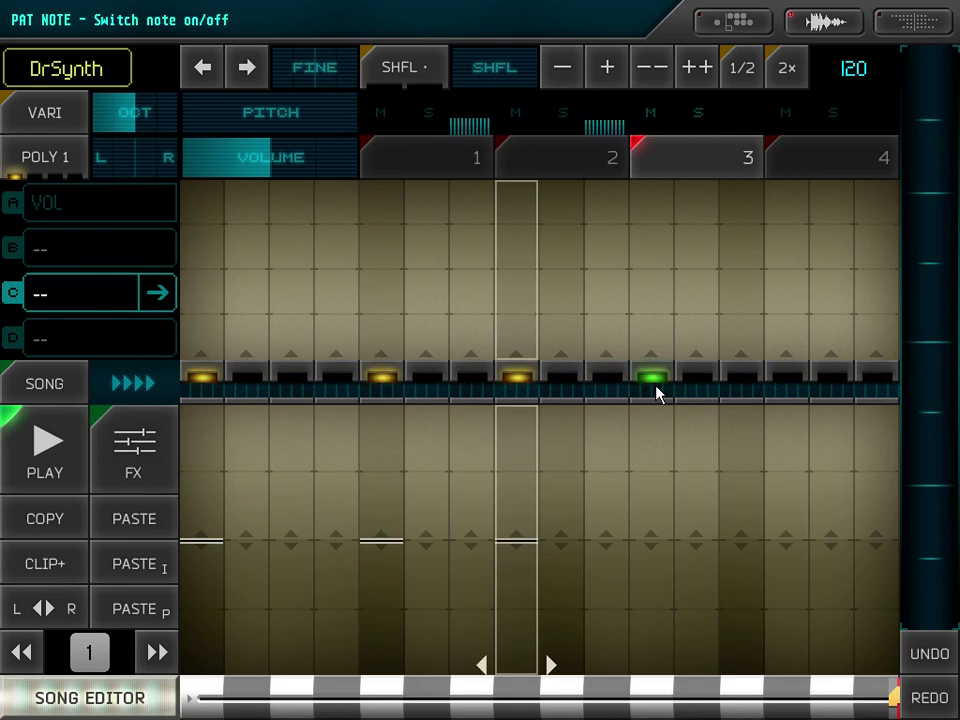
{"action": "left_click", "coordinate": [656, 388]}
{"action": "left_click", "coordinate": [820, 386]}
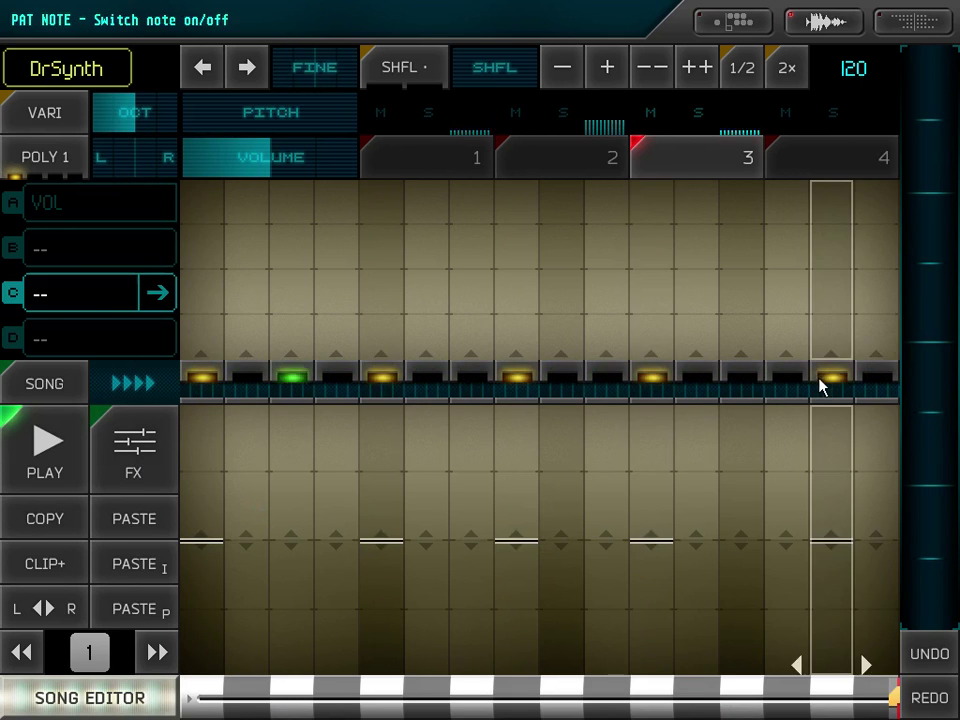
- Set the envelope sustain to 0 and the decay to about 1.49
{"action": "left_click", "coordinate": [133, 455]}
{"action": "left_click_drag", "start_coordinate": [246, 612], "coordinate": [183, 699]}
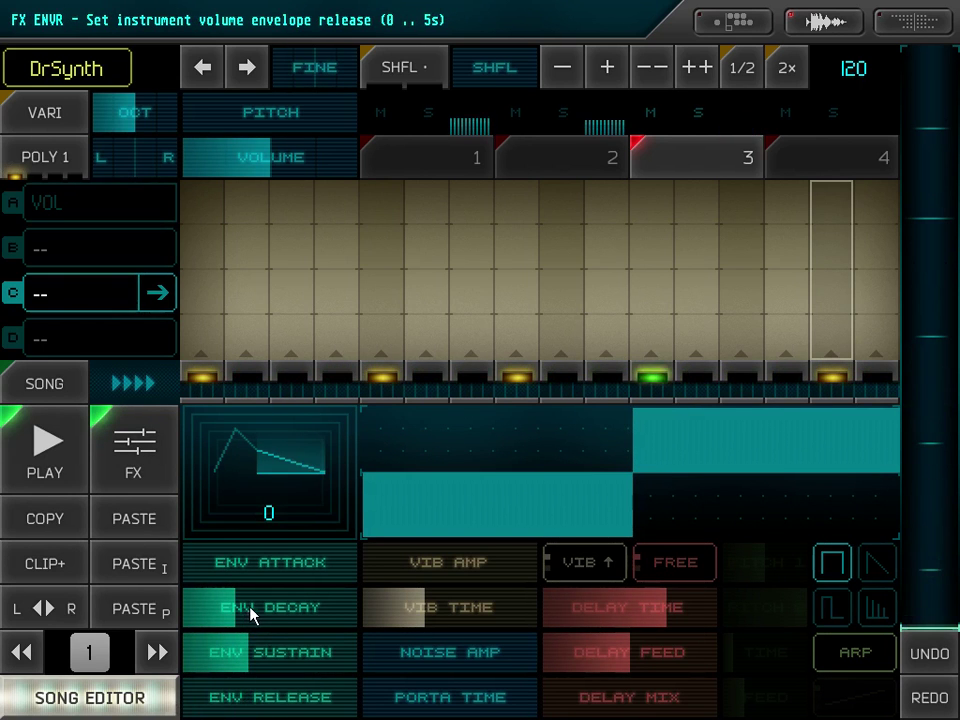
{"action": "left_click_drag", "start_coordinate": [250, 652], "coordinate": [182, 660]}
{"action": "left_click", "coordinate": [279, 615]}
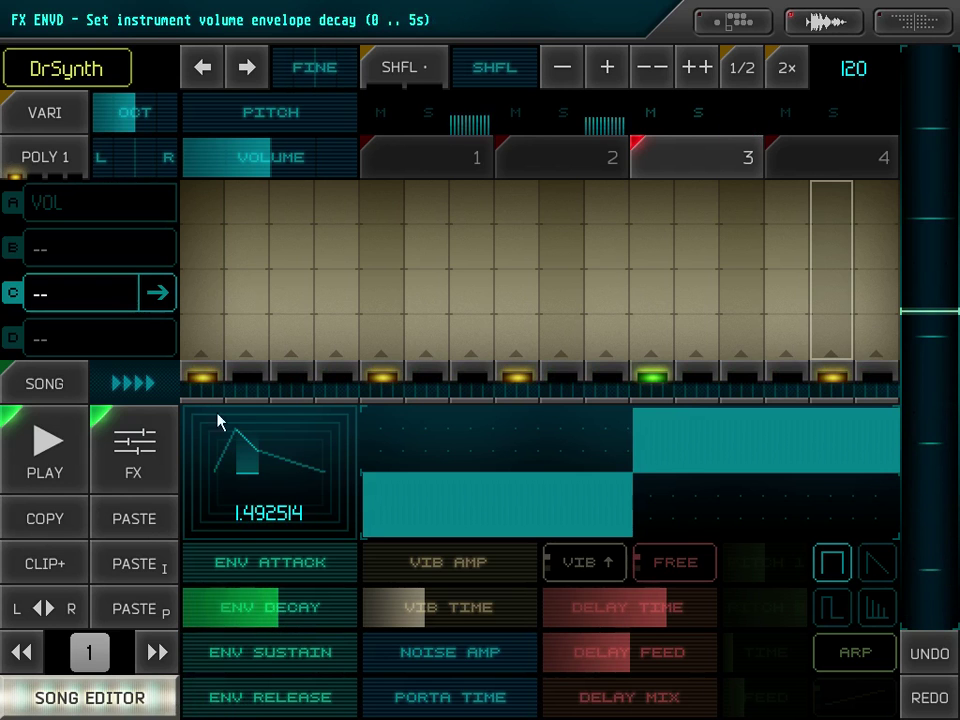
- Assign DECAY to lane B and copy the current decay into every note
{"action": "left_click", "coordinate": [80, 252]}
{"action": "left_click", "coordinate": [88, 252]}
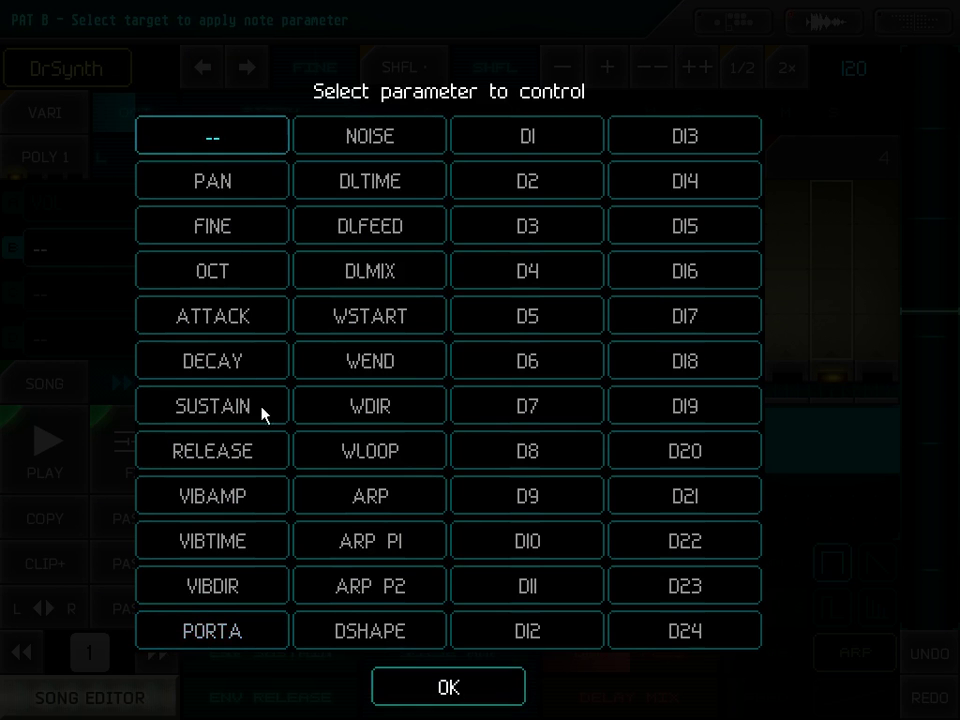
{"action": "left_click", "coordinate": [226, 357]}
{"action": "left_click", "coordinate": [448, 687]}
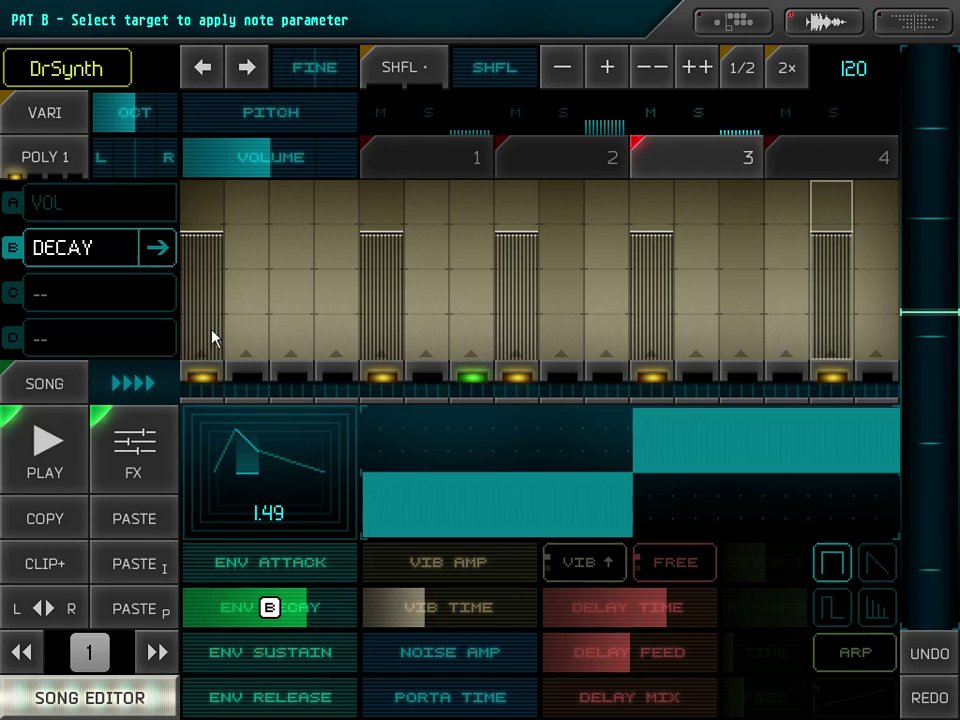
{"action": "left_click", "coordinate": [158, 248]}
- Give steps 1, 5, 8, 11 and 15 distinct decays: step 1 0.144, step 5 0.033, step 8 0.293
{"action": "left_click_drag", "start_coordinate": [378, 330], "coordinate": [381, 343]}
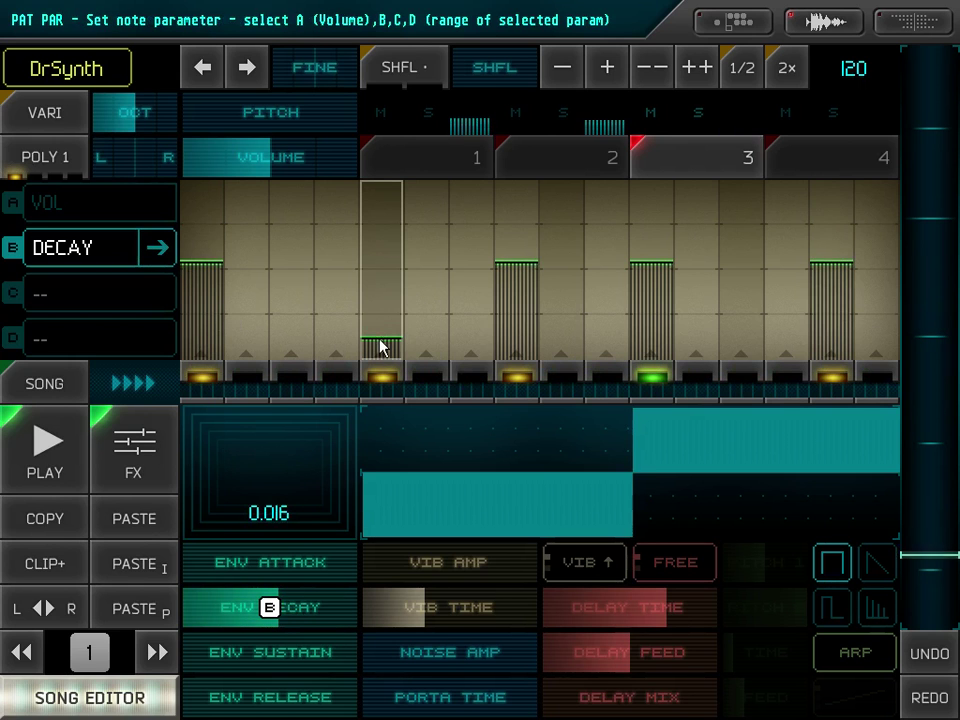
{"action": "left_click", "coordinate": [518, 309]}
{"action": "left_click", "coordinate": [656, 330]}
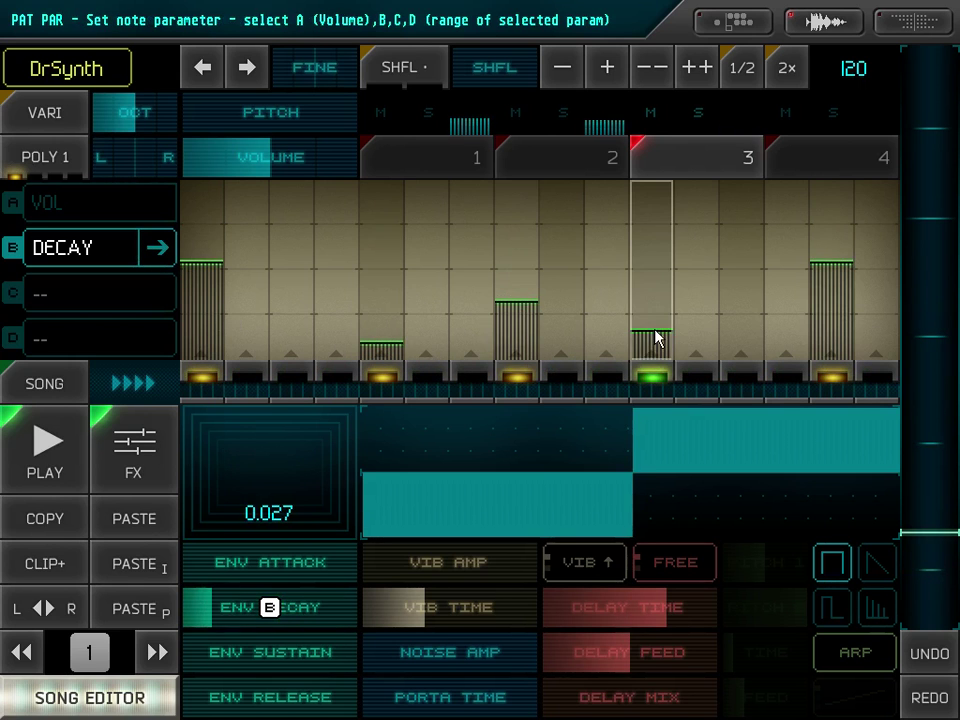
{"action": "left_click", "coordinate": [832, 279]}
{"action": "left_click", "coordinate": [205, 300]}
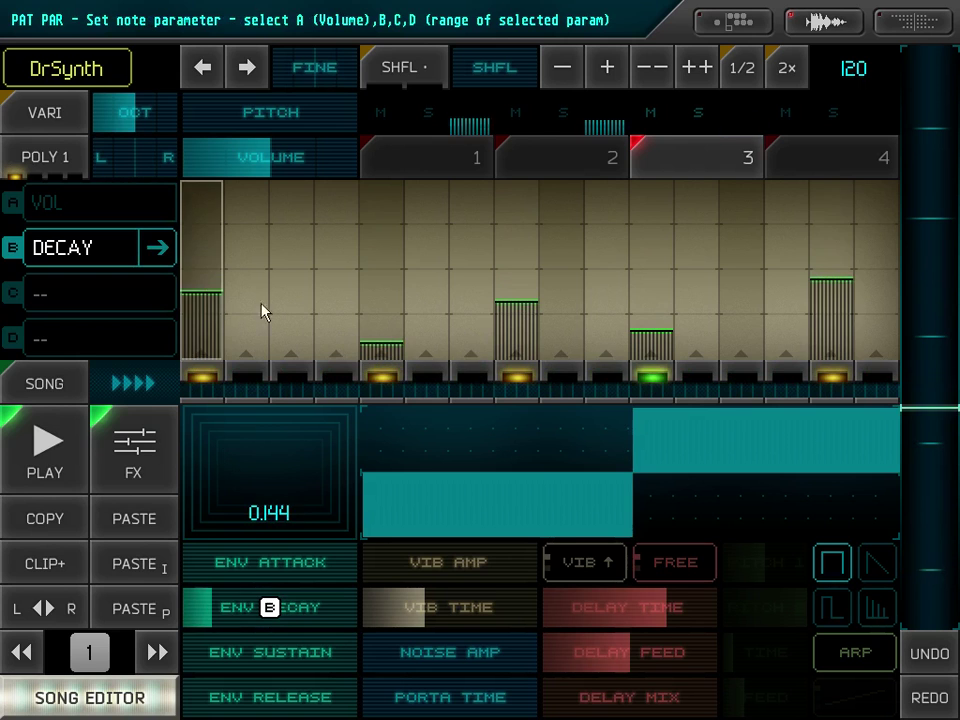
{"action": "left_click", "coordinate": [382, 315]}
{"action": "left_click", "coordinate": [393, 328]}
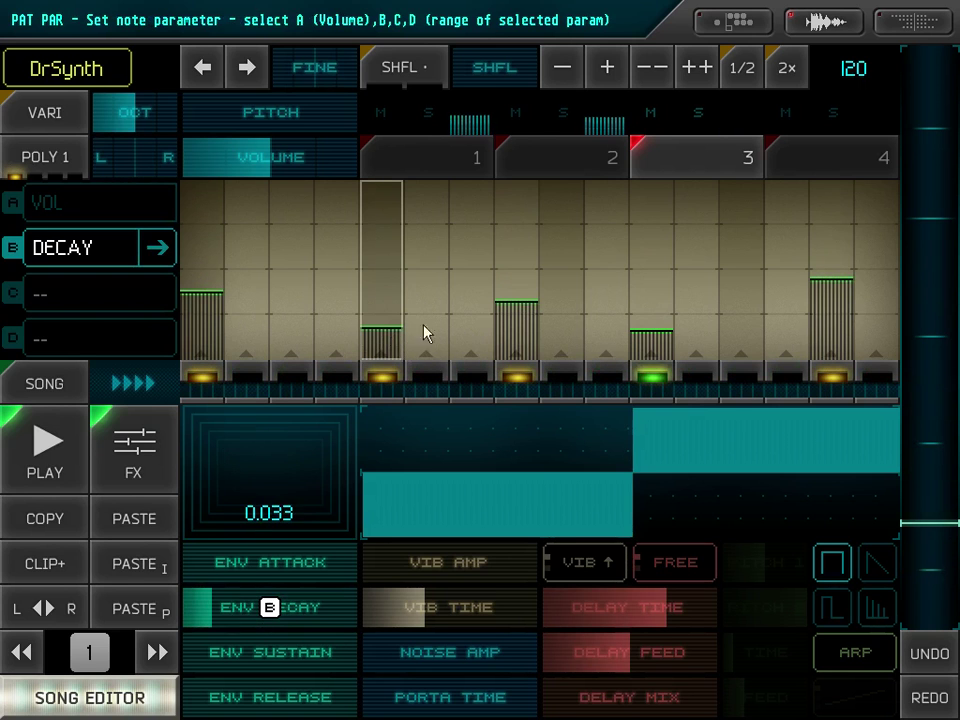
{"action": "left_click", "coordinate": [518, 264]}
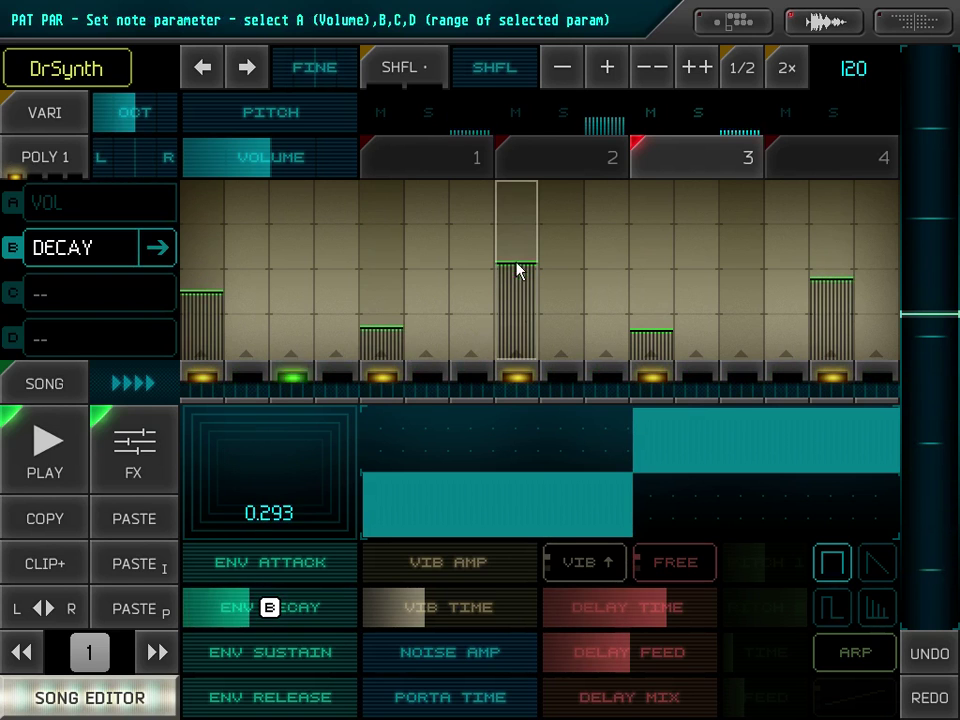
- Look at lane C's parameter choices, leave it empty, and return to the DECAY lane
{"action": "left_click", "coordinate": [77, 295]}
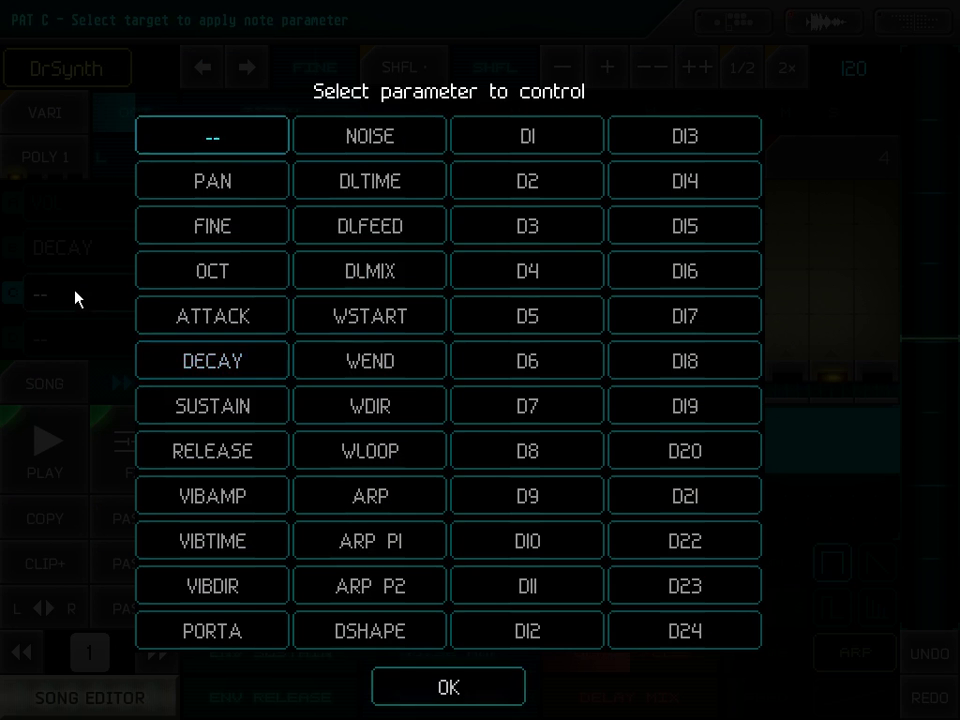
{"action": "left_click", "coordinate": [481, 690]}
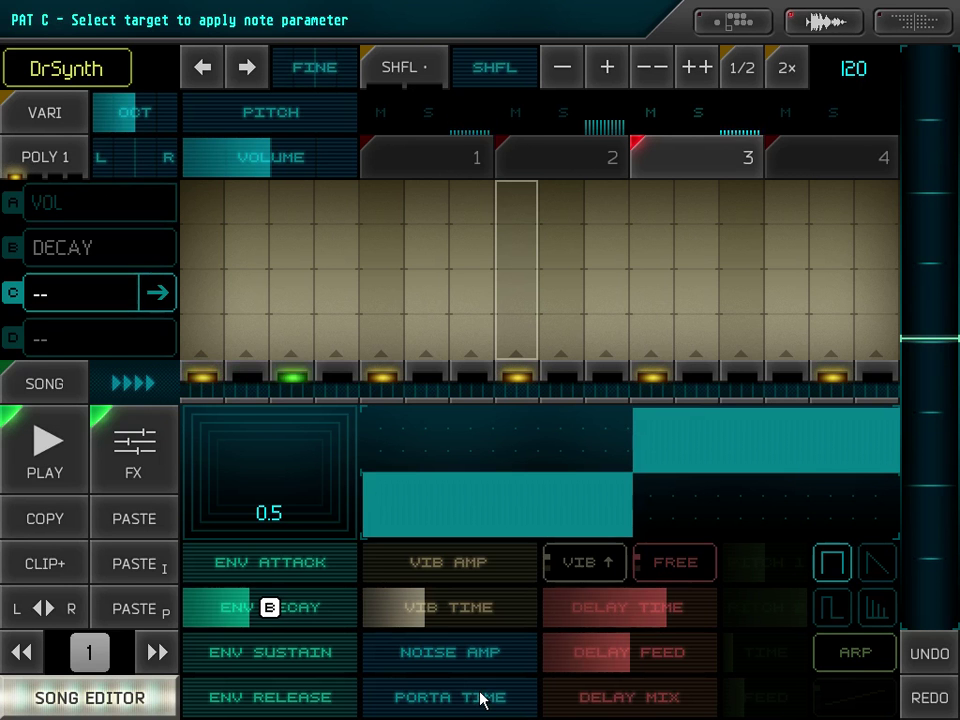
{"action": "left_click", "coordinate": [75, 258]}
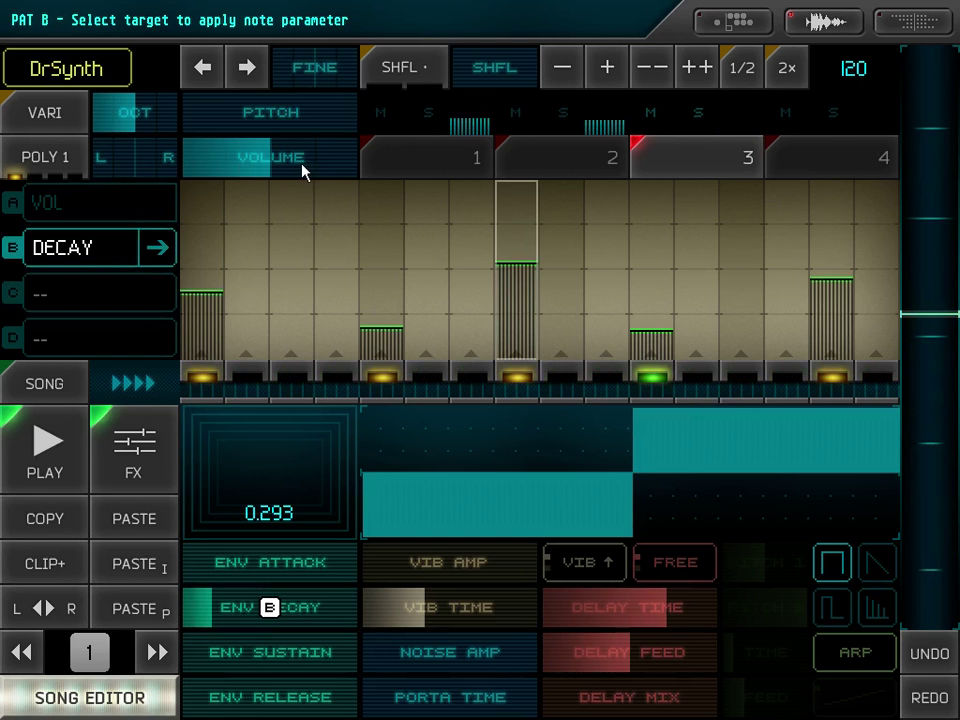
- Open pattern 4 and move the sample loop start into the waveform and back
{"action": "left_click", "coordinate": [265, 160]}
{"action": "left_click", "coordinate": [810, 168]}
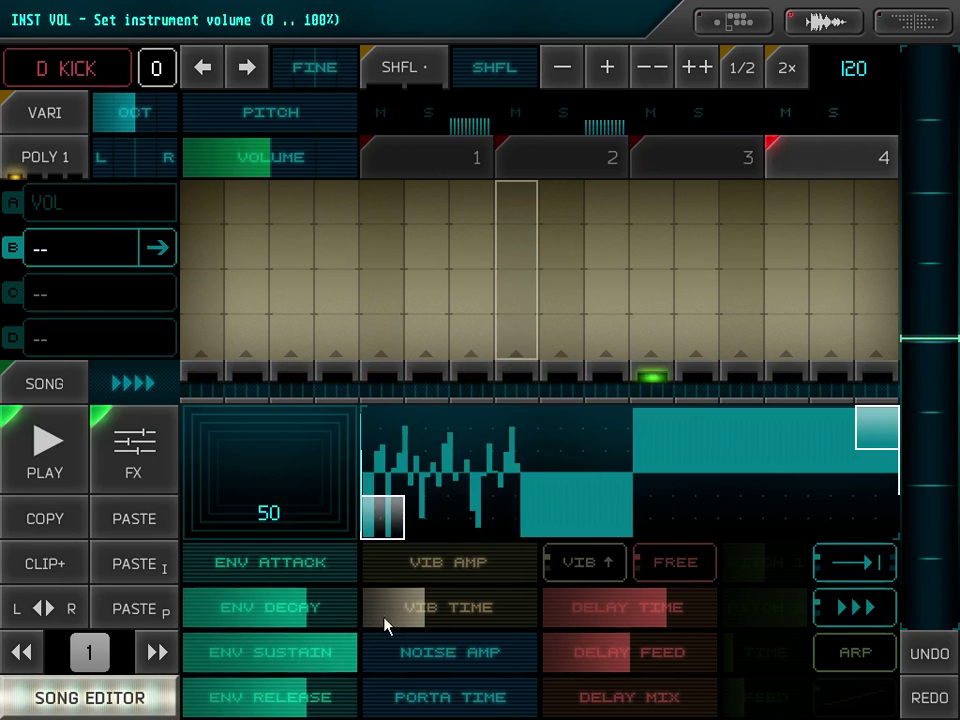
{"action": "left_click_drag", "start_coordinate": [388, 524], "coordinate": [604, 522]}
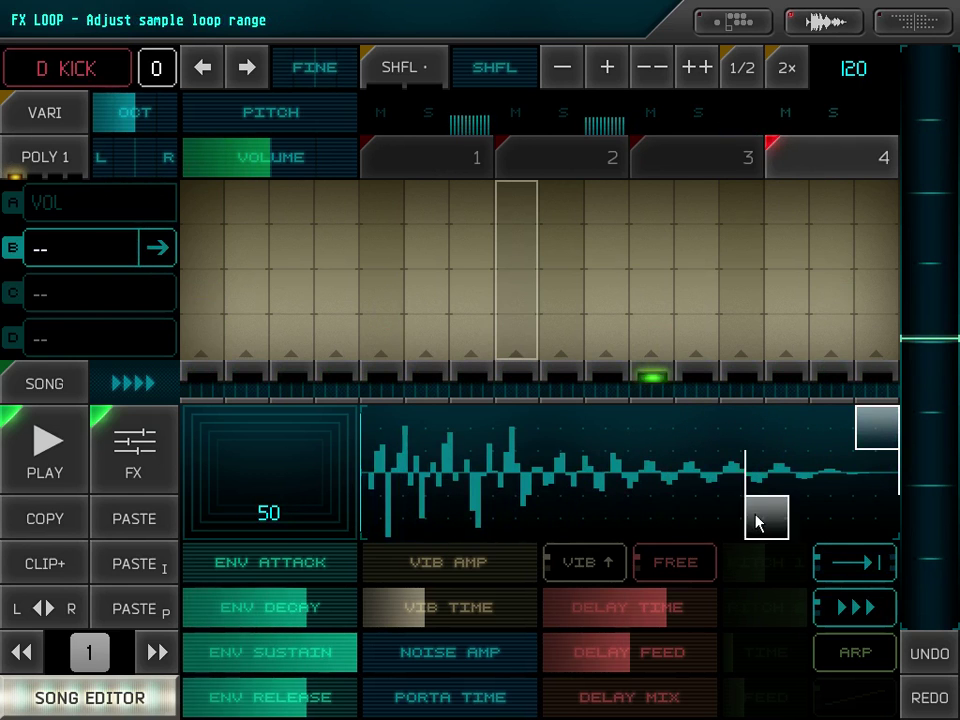
{"action": "left_click_drag", "start_coordinate": [757, 522], "coordinate": [320, 525]}
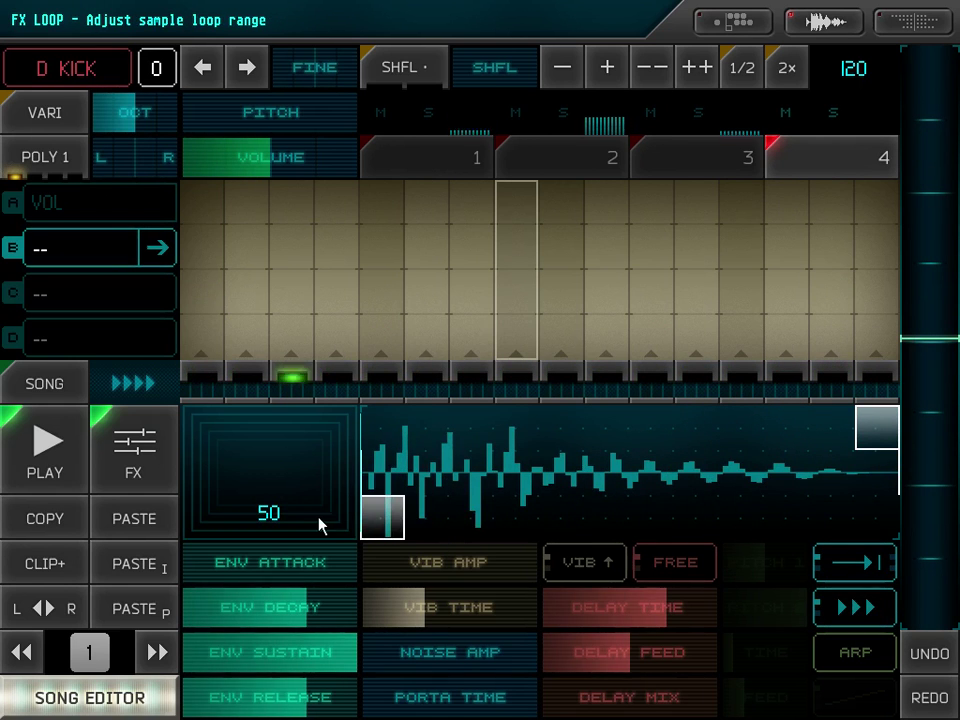
- Make D SWEAP sample 5 the instrument for pattern 4
{"action": "left_click", "coordinate": [71, 80]}
{"action": "left_click", "coordinate": [112, 426]}
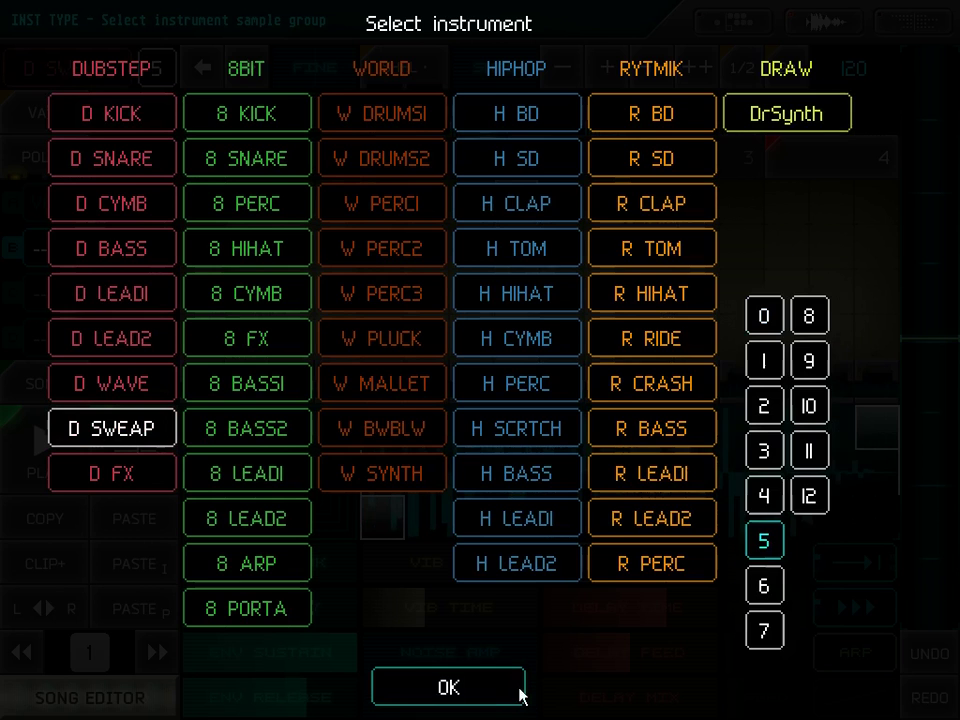
{"action": "left_click", "coordinate": [449, 687]}
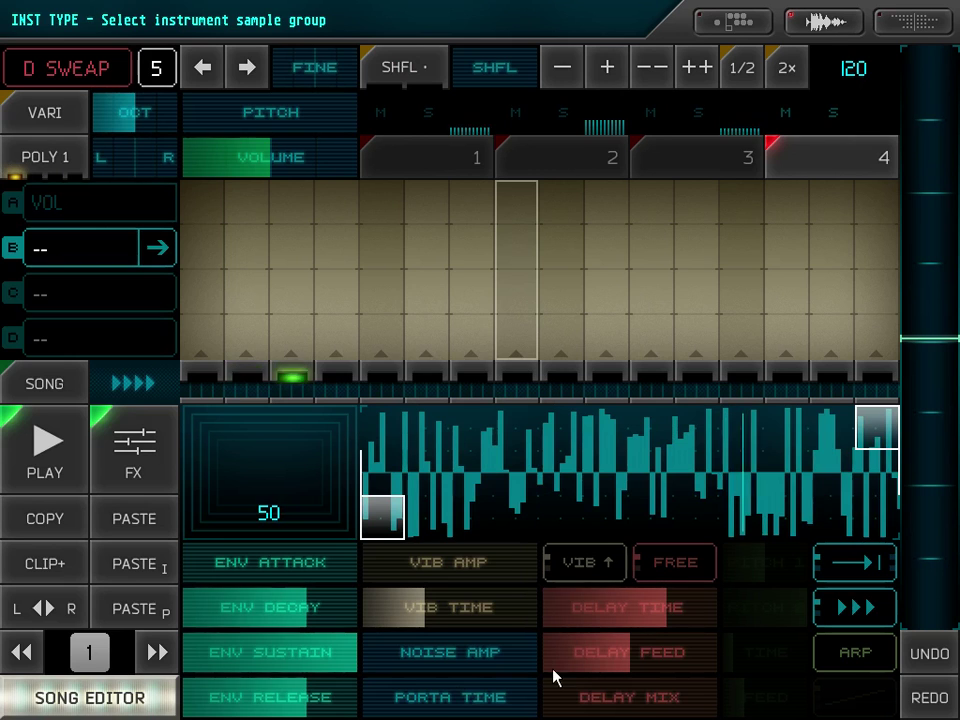
- Switch on the note steps and drag their pitches to dip mid-pattern and climb at the end
{"action": "left_click", "coordinate": [200, 382]}
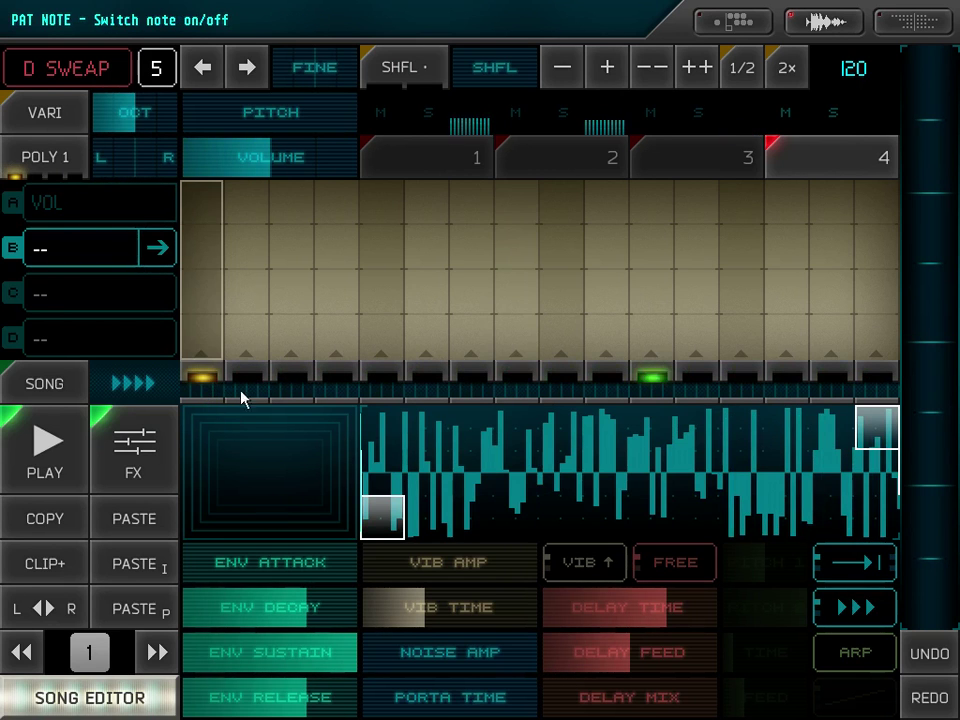
{"action": "left_click", "coordinate": [248, 384]}
{"action": "left_click", "coordinate": [148, 462]}
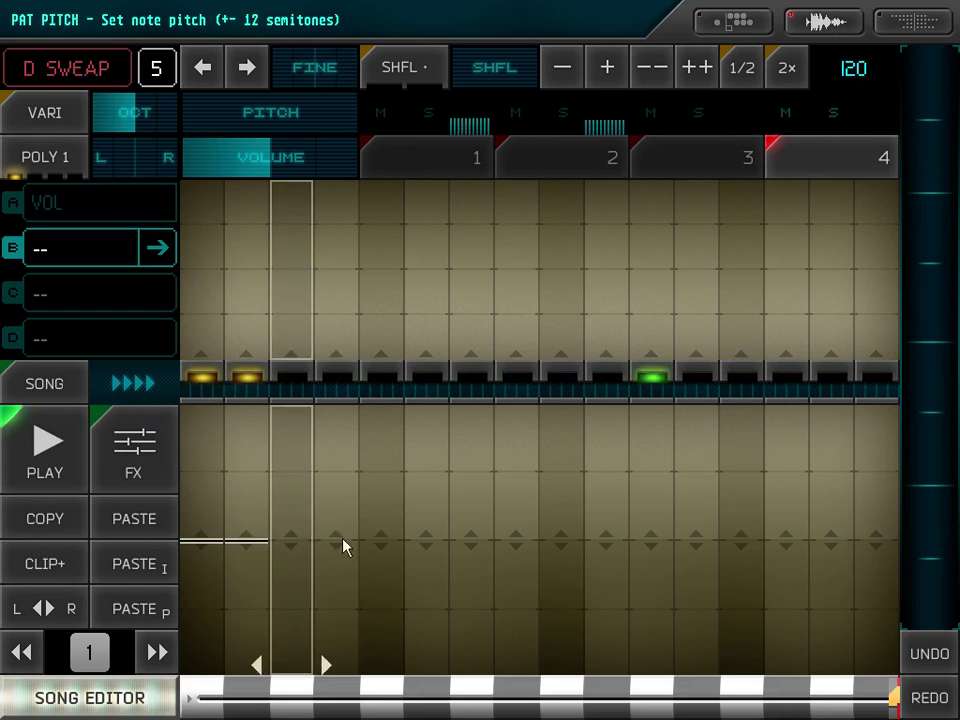
{"action": "left_click", "coordinate": [279, 542]}
{"action": "left_click", "coordinate": [290, 382]}
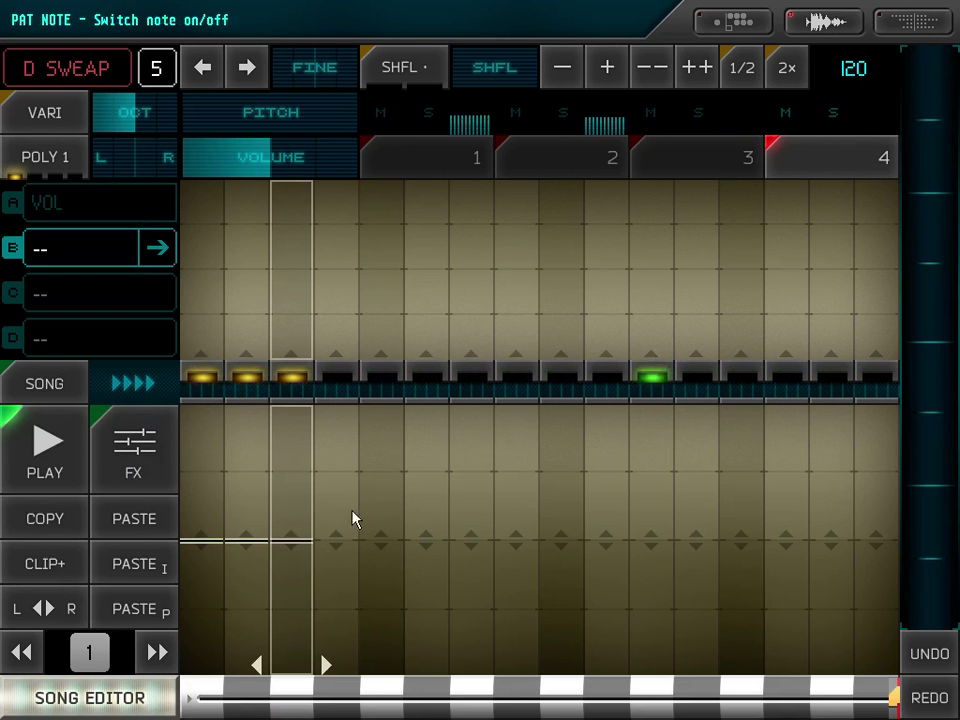
{"action": "mouse_move", "coordinate": [334, 543]}
{"action": "left_mouse_down"}
{"action": "mouse_move", "coordinate": [854, 532]}
{"action": "mouse_move", "coordinate": [876, 491]}
{"action": "mouse_move", "coordinate": [586, 550]}
{"action": "mouse_move", "coordinate": [401, 554]}
{"action": "mouse_move", "coordinate": [200, 542]}
{"action": "left_mouse_up"}
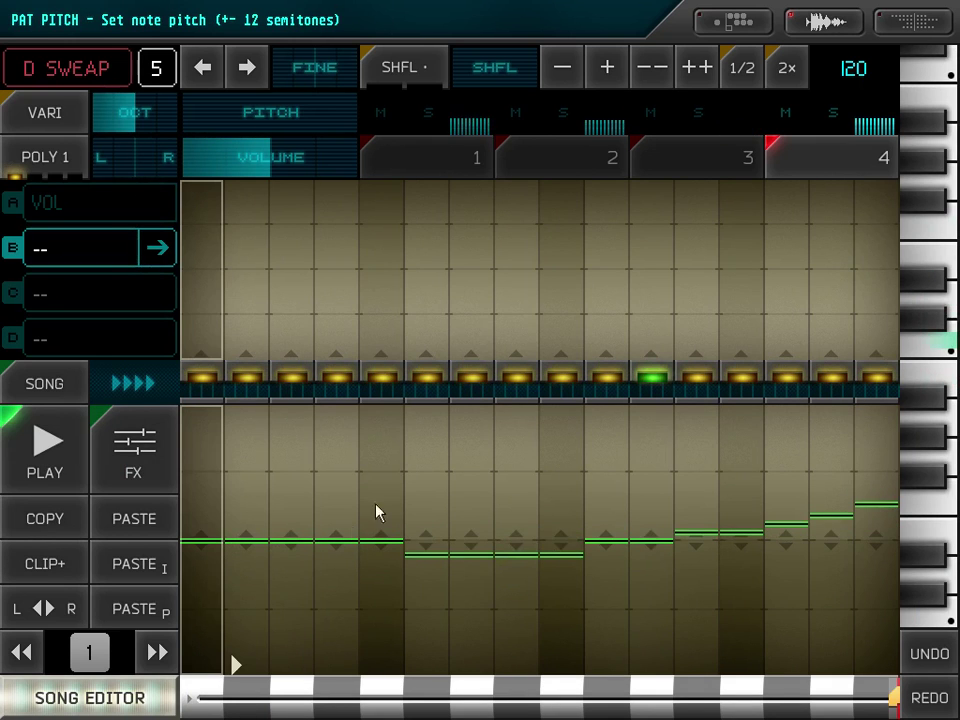
- Assign WSTART to slot B and draw a descending ramp across all 16 steps, ending near 0.057
{"action": "left_click", "coordinate": [135, 450]}
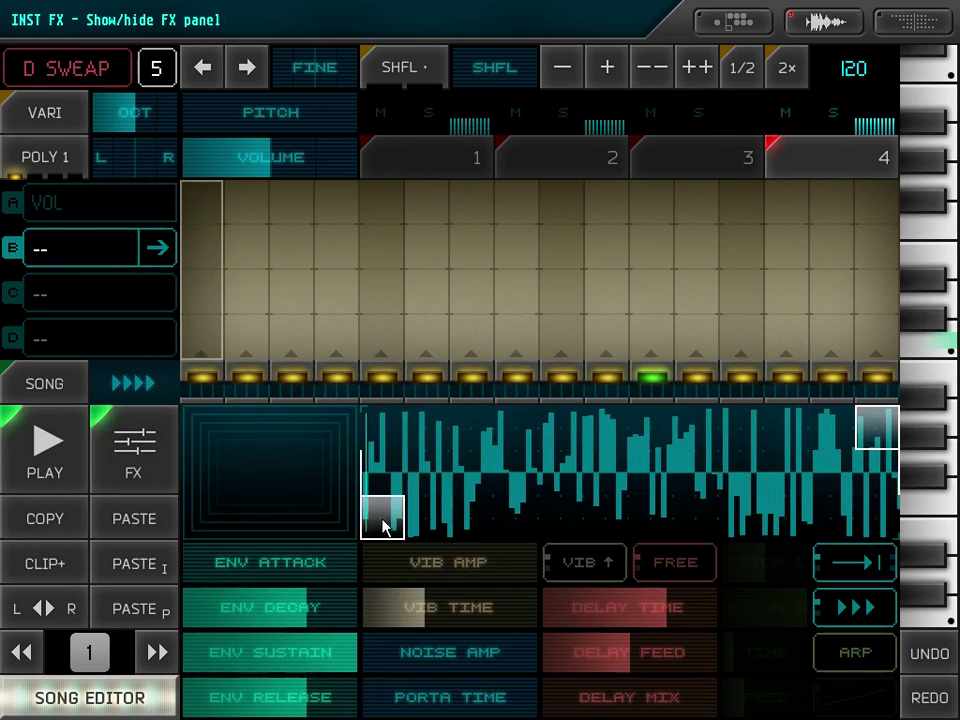
{"action": "left_click", "coordinate": [88, 258]}
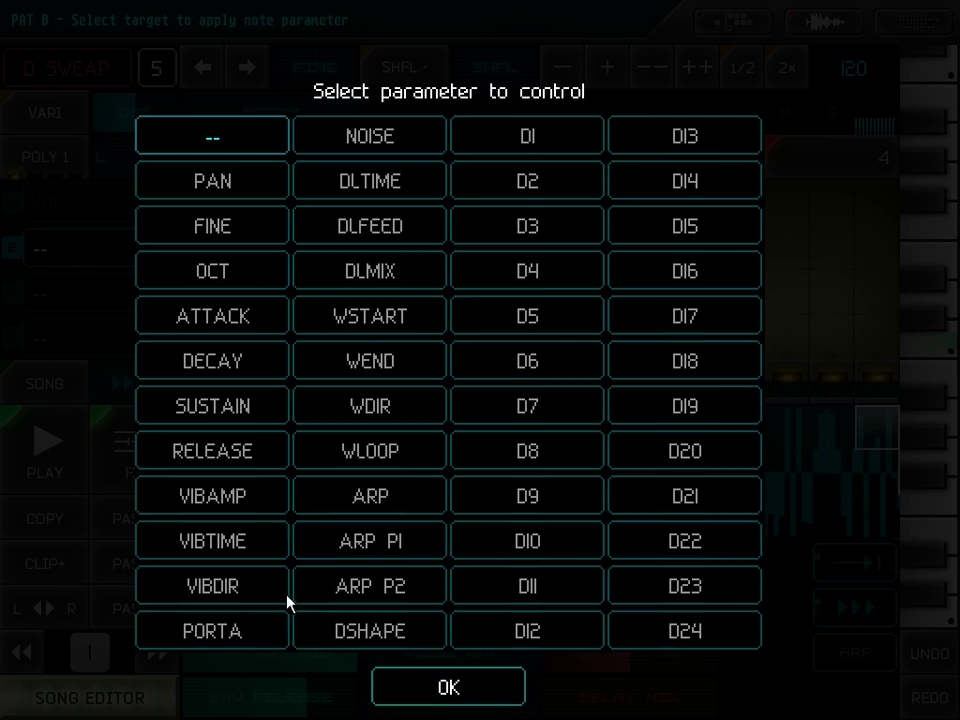
{"action": "left_click", "coordinate": [405, 318]}
{"action": "left_click", "coordinate": [456, 686]}
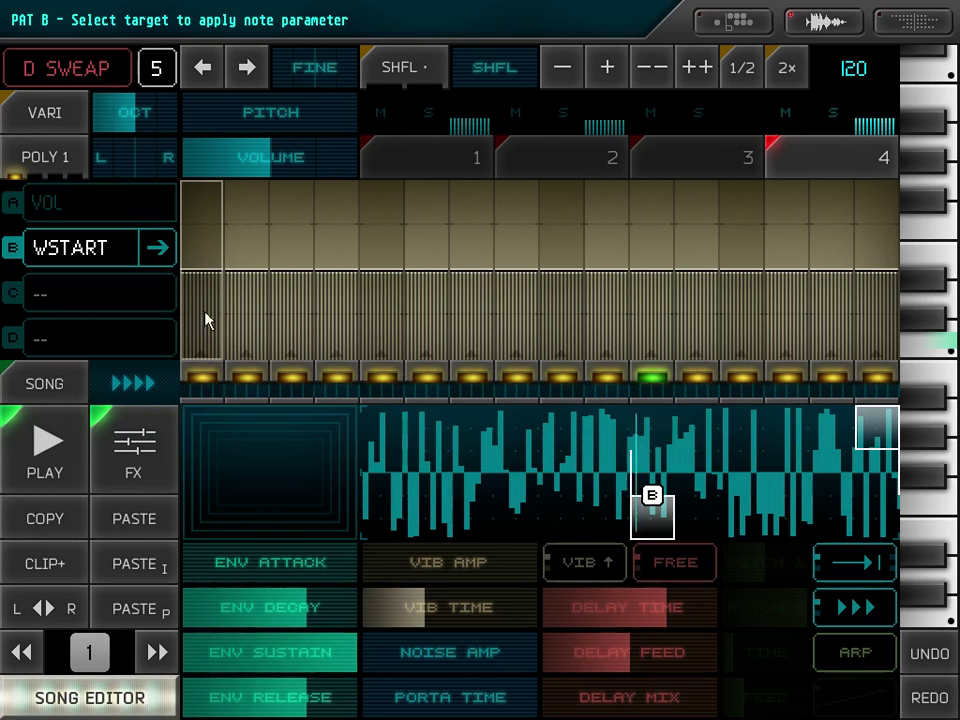
{"action": "mouse_move", "coordinate": [208, 214]}
{"action": "left_mouse_down"}
{"action": "mouse_move", "coordinate": [317, 266]}
{"action": "mouse_move", "coordinate": [700, 323]}
{"action": "left_mouse_up"}
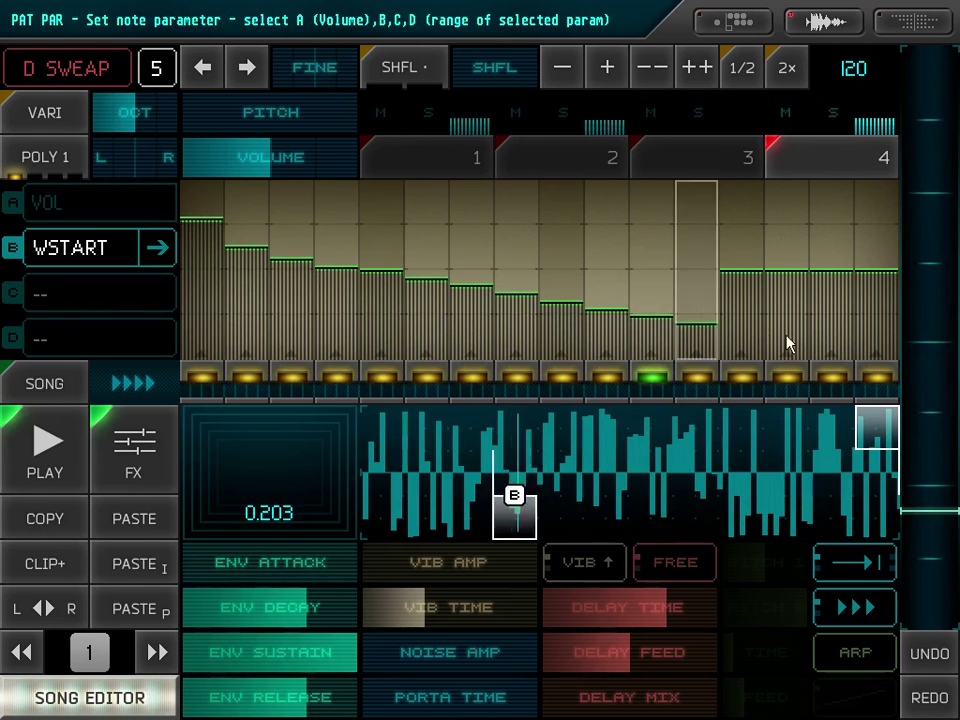
{"action": "left_click_drag", "start_coordinate": [787, 343], "coordinate": [880, 352]}
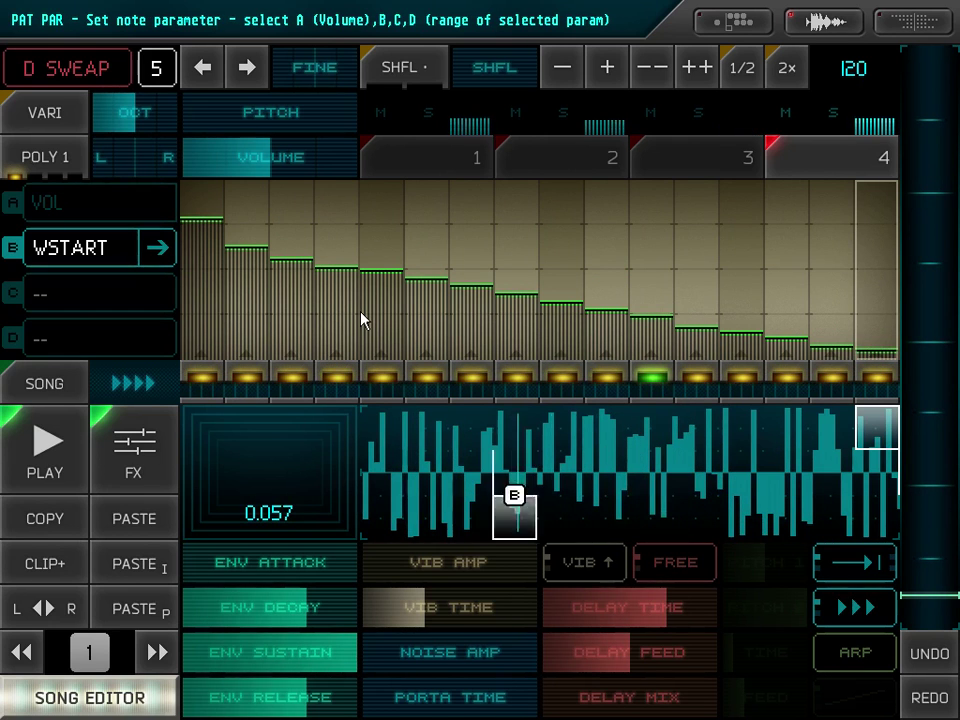
- Select the DrSynth track, solo it, and sketch a first custom waveform
{"action": "left_click", "coordinate": [686, 170]}
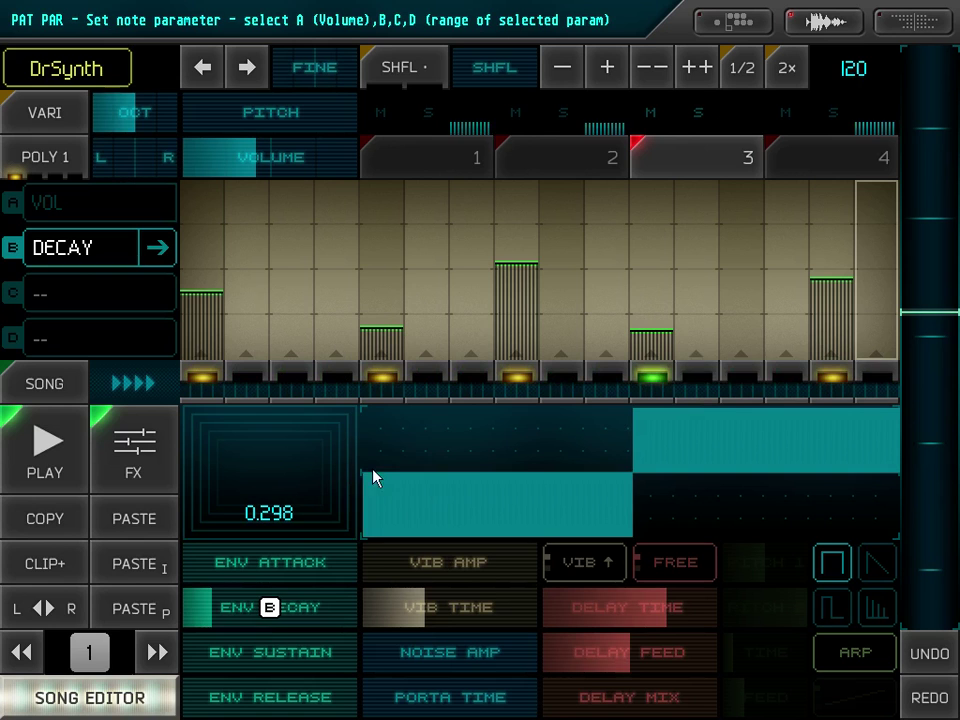
{"action": "mouse_move", "coordinate": [373, 476]}
{"action": "left_mouse_down"}
{"action": "mouse_move", "coordinate": [404, 441]}
{"action": "mouse_move", "coordinate": [473, 432]}
{"action": "mouse_move", "coordinate": [471, 509]}
{"action": "mouse_move", "coordinate": [579, 415]}
{"action": "mouse_move", "coordinate": [583, 491]}
{"action": "mouse_move", "coordinate": [619, 511]}
{"action": "mouse_move", "coordinate": [726, 427]}
{"action": "mouse_move", "coordinate": [785, 449]}
{"action": "mouse_move", "coordinate": [834, 508]}
{"action": "left_mouse_up"}
{"action": "left_click", "coordinate": [697, 116]}
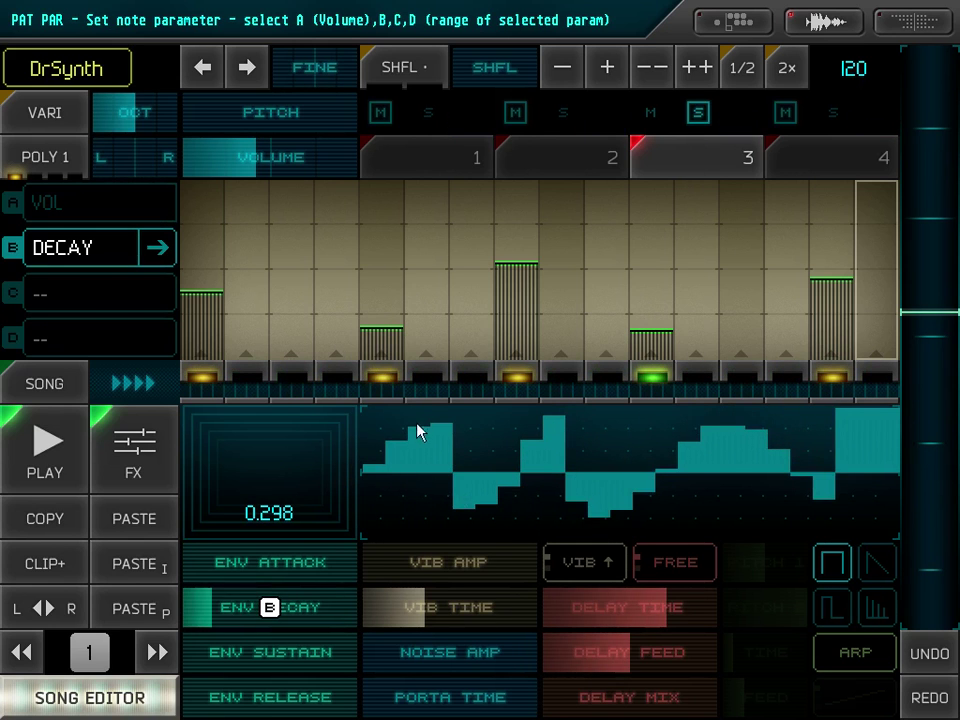
{"action": "mouse_move", "coordinate": [418, 432]}
{"action": "left_mouse_down"}
{"action": "mouse_move", "coordinate": [496, 422]}
{"action": "mouse_move", "coordinate": [514, 511]}
{"action": "mouse_move", "coordinate": [595, 500]}
{"action": "mouse_move", "coordinate": [684, 431]}
{"action": "mouse_move", "coordinate": [719, 430]}
{"action": "mouse_move", "coordinate": [854, 521]}
{"action": "mouse_move", "coordinate": [884, 522]}
{"action": "left_mouse_up"}
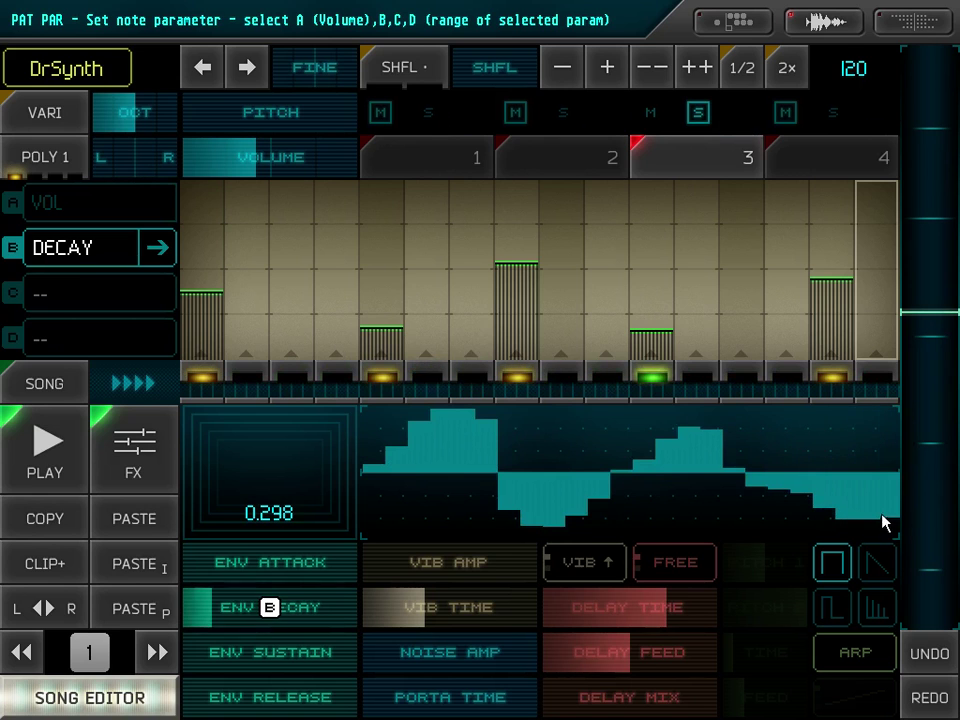
- Redraw a smooth rise-and-fall waveform and try the saw, pulse, custom and square wave shapes
{"action": "left_click", "coordinate": [877, 572]}
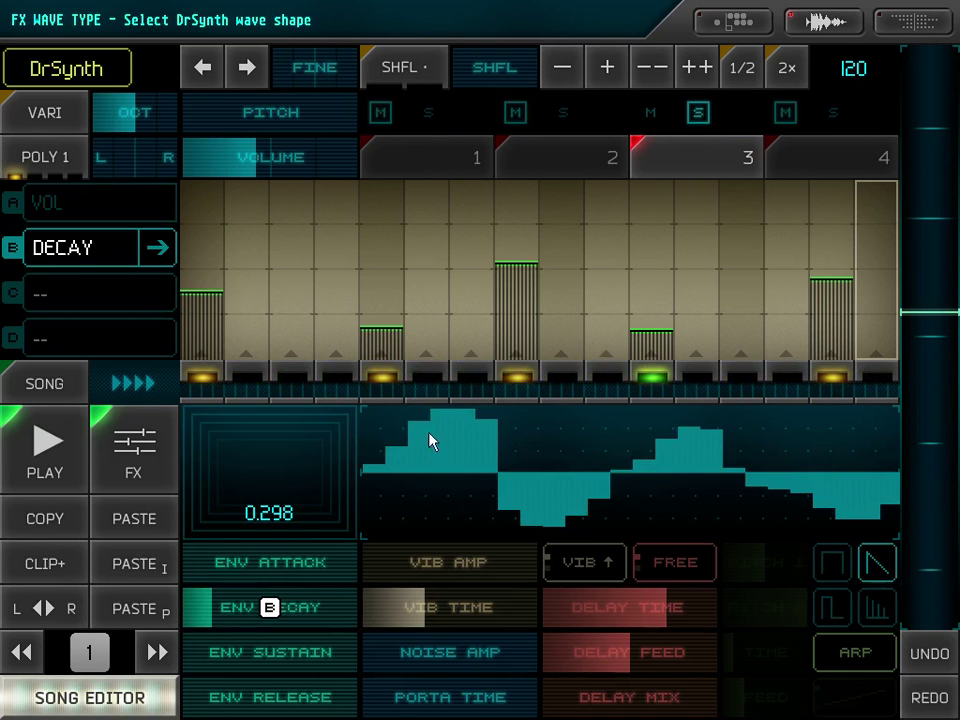
{"action": "mouse_move", "coordinate": [405, 455]}
{"action": "left_mouse_down"}
{"action": "mouse_move", "coordinate": [516, 408]}
{"action": "mouse_move", "coordinate": [586, 420]}
{"action": "mouse_move", "coordinate": [659, 509]}
{"action": "mouse_move", "coordinate": [726, 526]}
{"action": "mouse_move", "coordinate": [832, 521]}
{"action": "left_mouse_up"}
{"action": "left_click", "coordinate": [840, 612]}
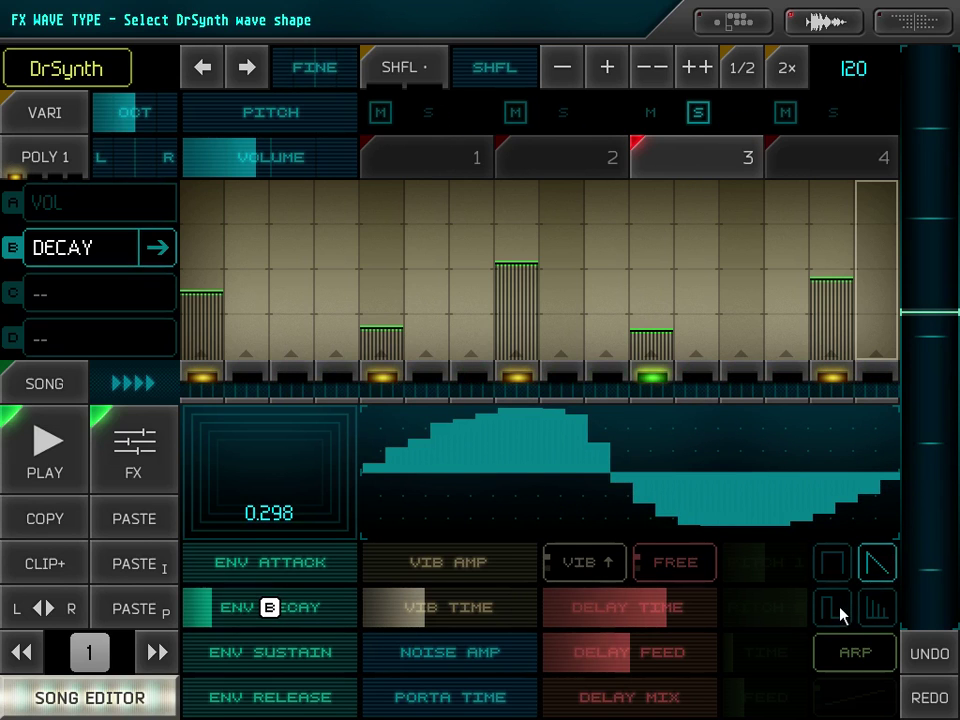
{"action": "left_click", "coordinate": [880, 615]}
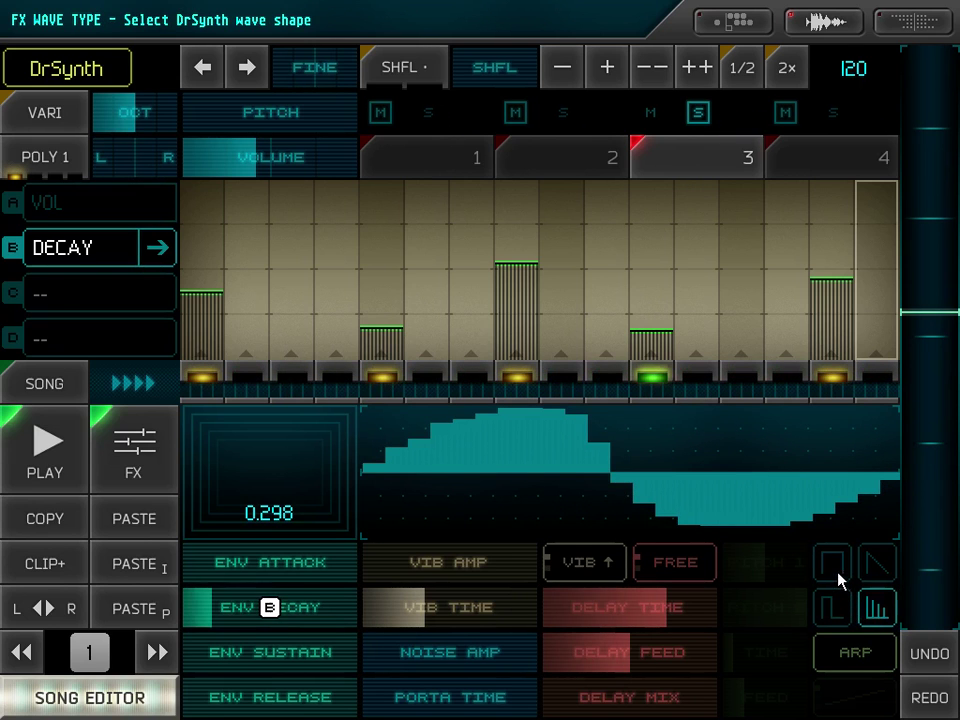
{"action": "left_click", "coordinate": [836, 568]}
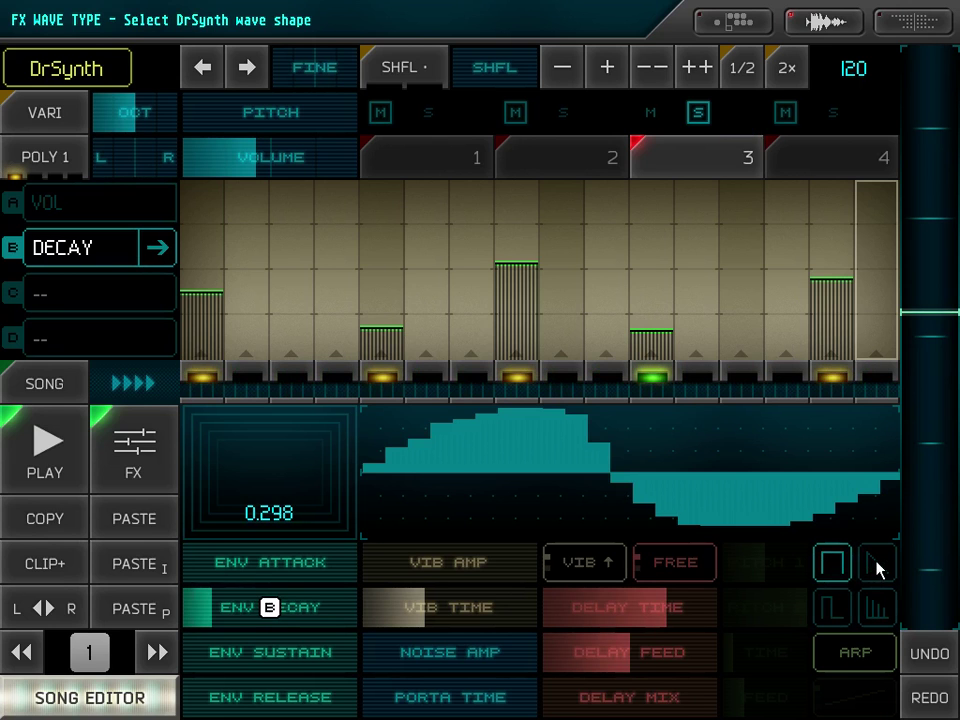
{"action": "left_click", "coordinate": [68, 300]}
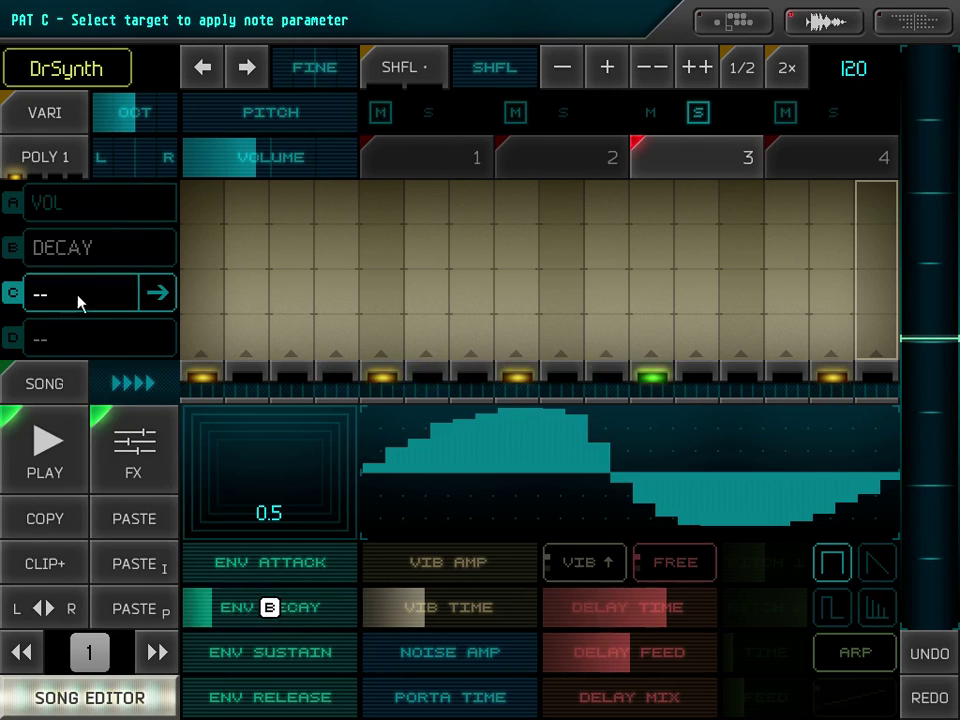
- Assign waveform point D7 to the C lane
{"action": "left_click", "coordinate": [78, 300]}
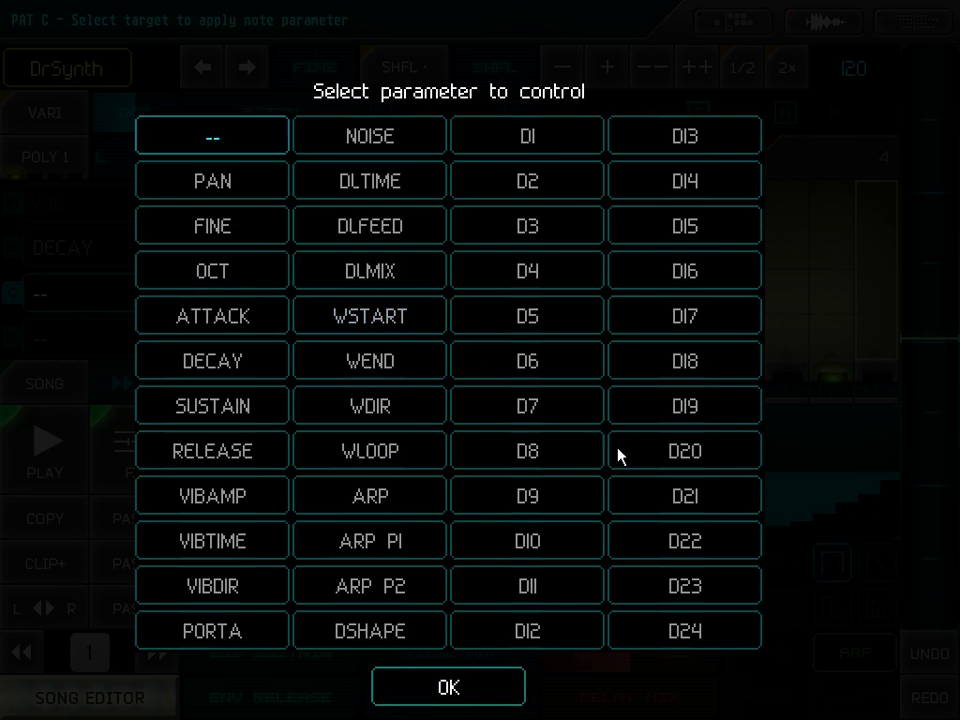
{"action": "left_click", "coordinate": [527, 406]}
{"action": "left_click", "coordinate": [439, 686]}
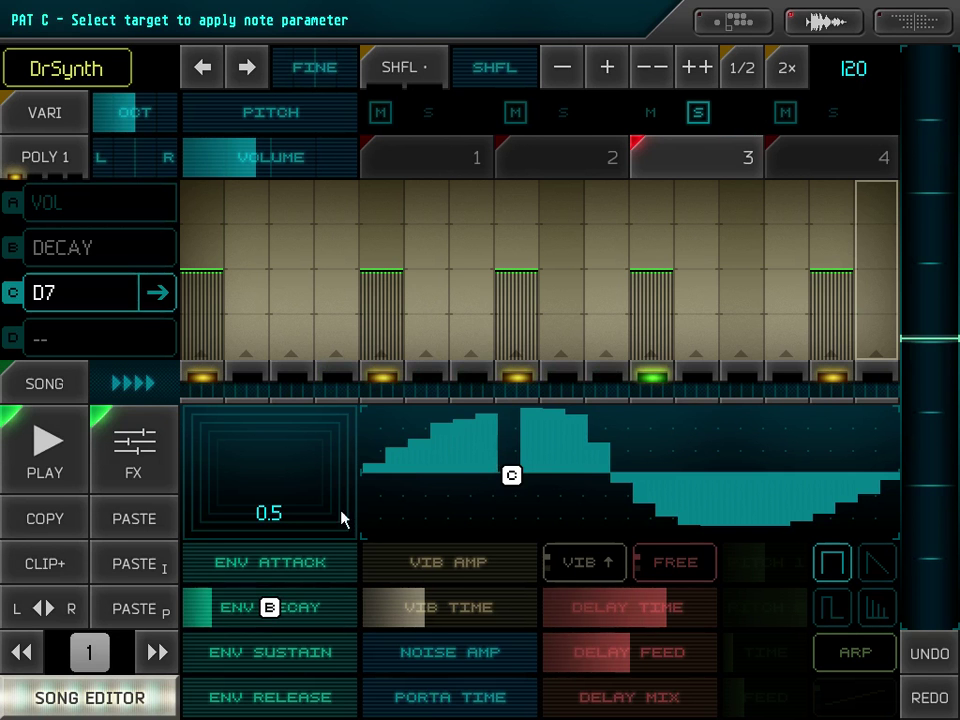
- Set the D7 bars: first note low, second and fourth high, third about 0.3, last 0.338
{"action": "left_click", "coordinate": [209, 354]}
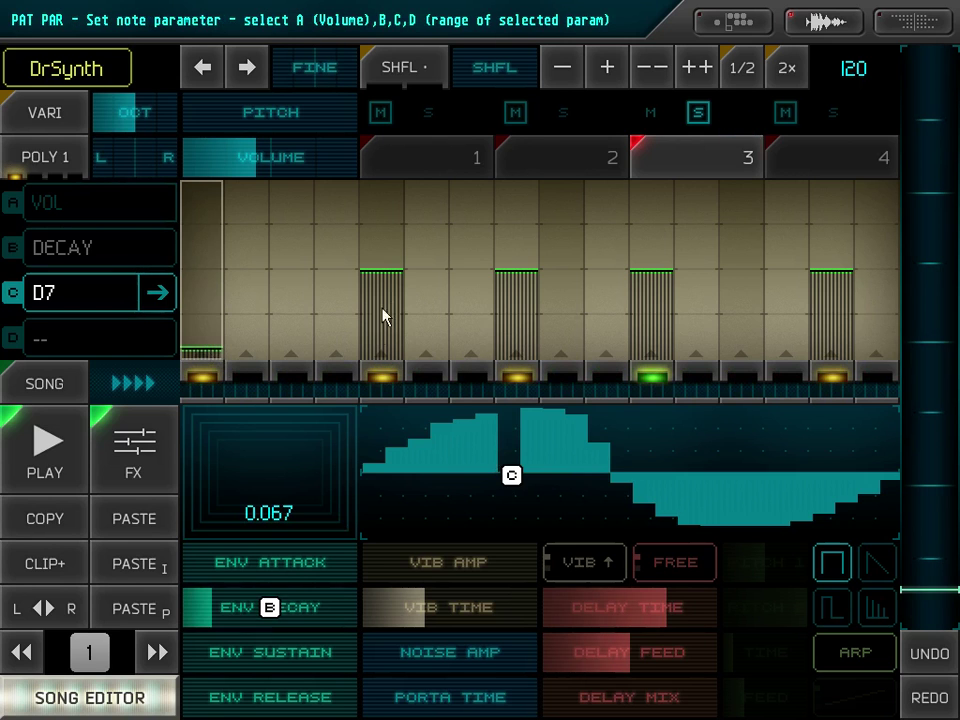
{"action": "left_click_drag", "start_coordinate": [388, 281], "coordinate": [397, 212]}
{"action": "left_click", "coordinate": [516, 306]}
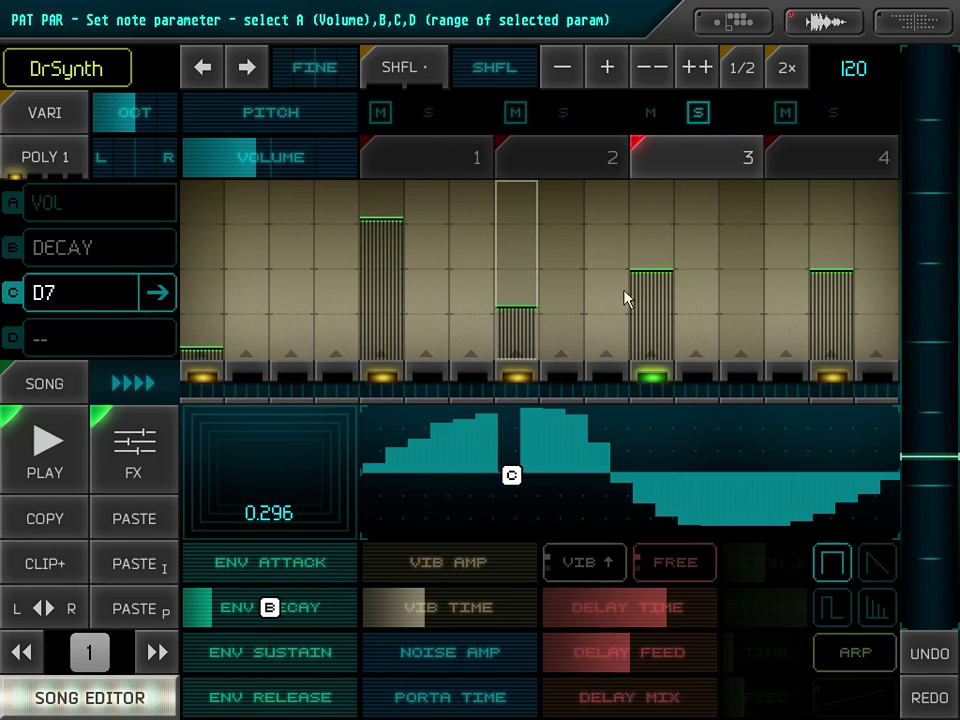
{"action": "left_click", "coordinate": [654, 234]}
{"action": "left_click", "coordinate": [823, 333]}
{"action": "left_click", "coordinate": [830, 251]}
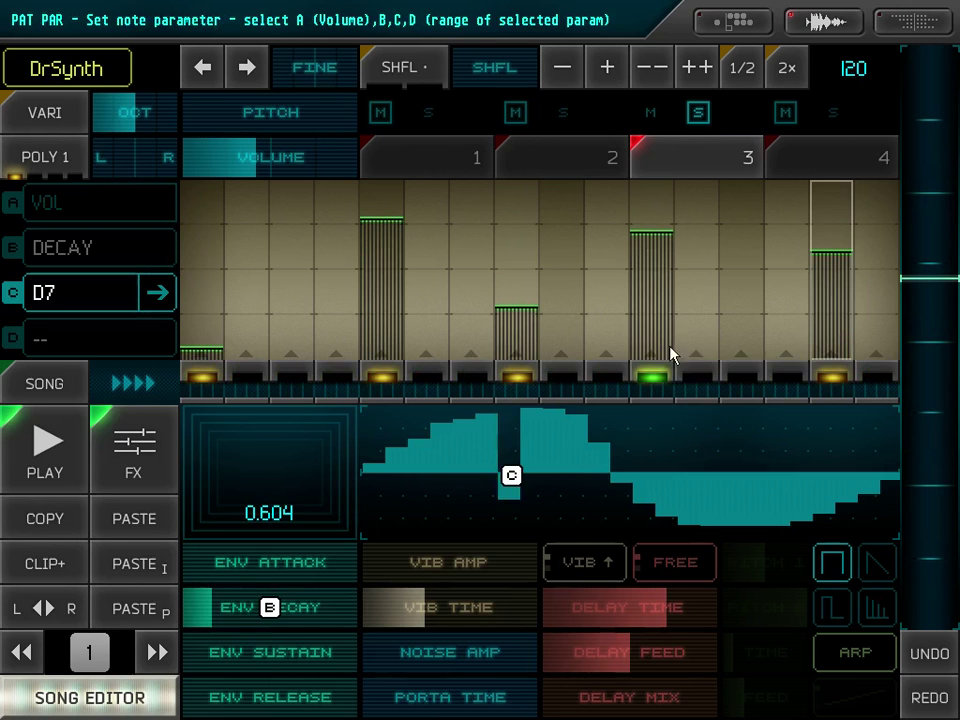
{"action": "left_click", "coordinate": [845, 301]}
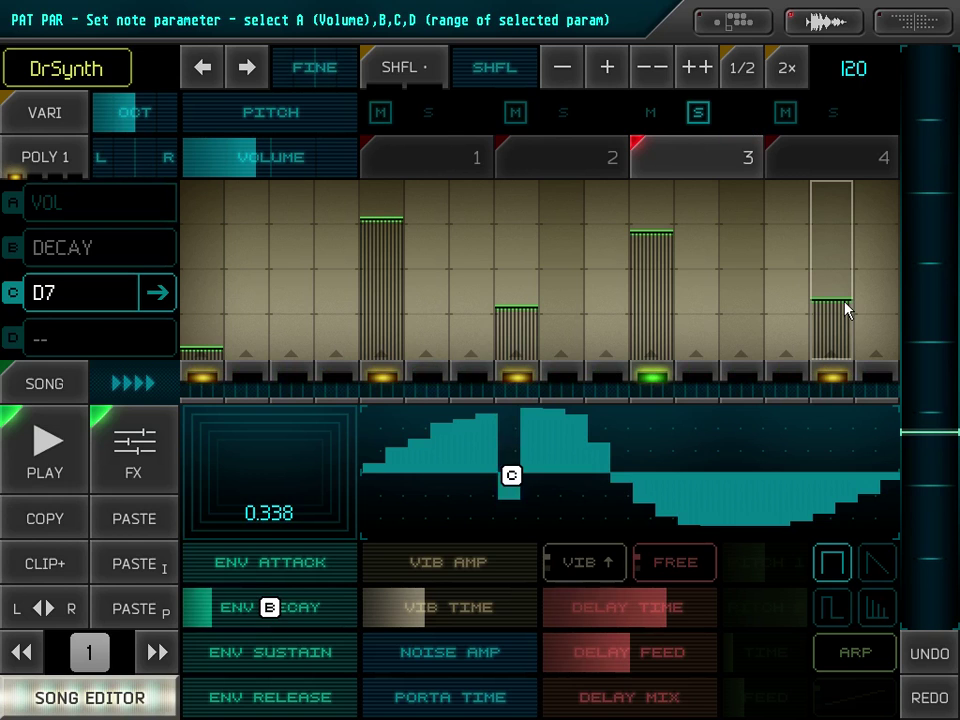
- Unsolo the DrSynth track, then raise its volume and delay mix
{"action": "left_click", "coordinate": [699, 122]}
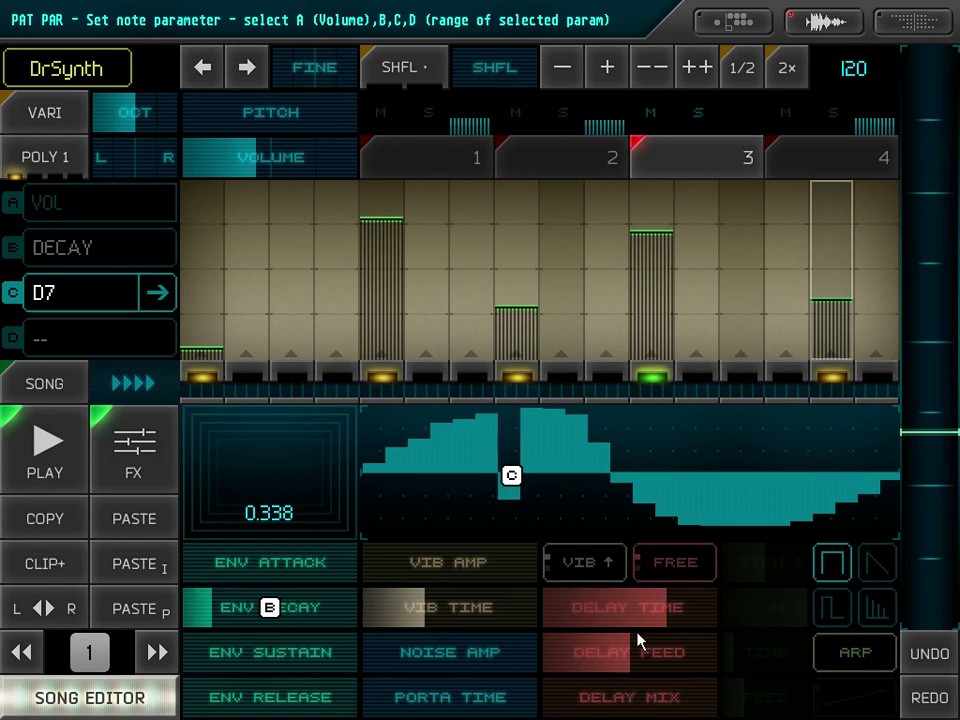
{"action": "left_click_drag", "start_coordinate": [245, 176], "coordinate": [289, 165]}
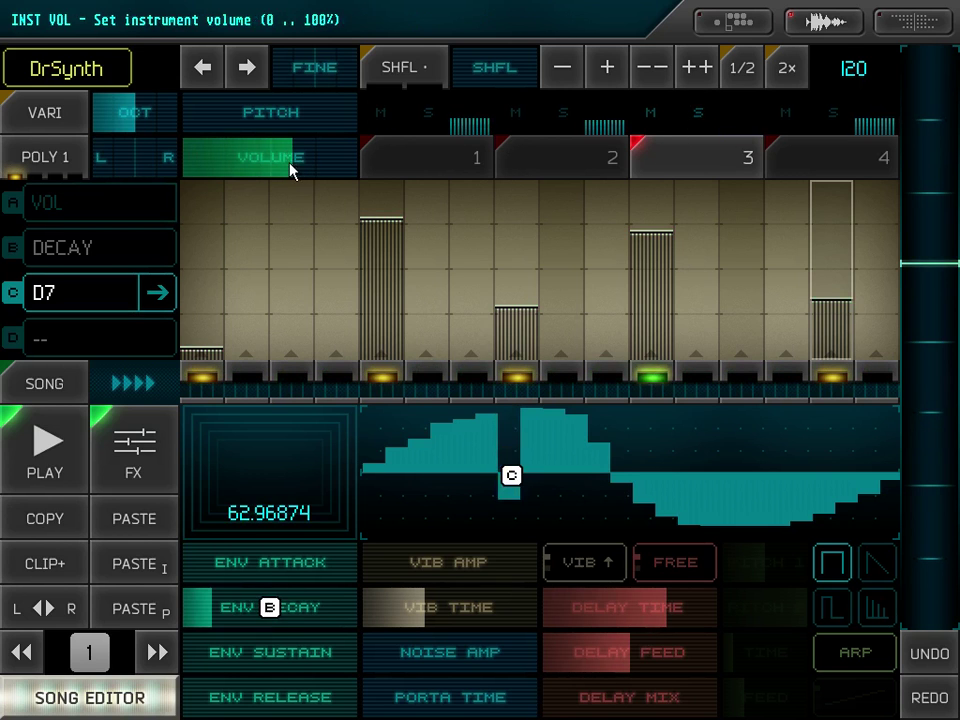
{"action": "left_click_drag", "start_coordinate": [573, 703], "coordinate": [657, 707]}
- Set delay feedback near 90%, shorter delay time, mix near 70%, volume about 78%, and saw wave
{"action": "left_click", "coordinate": [686, 656]}
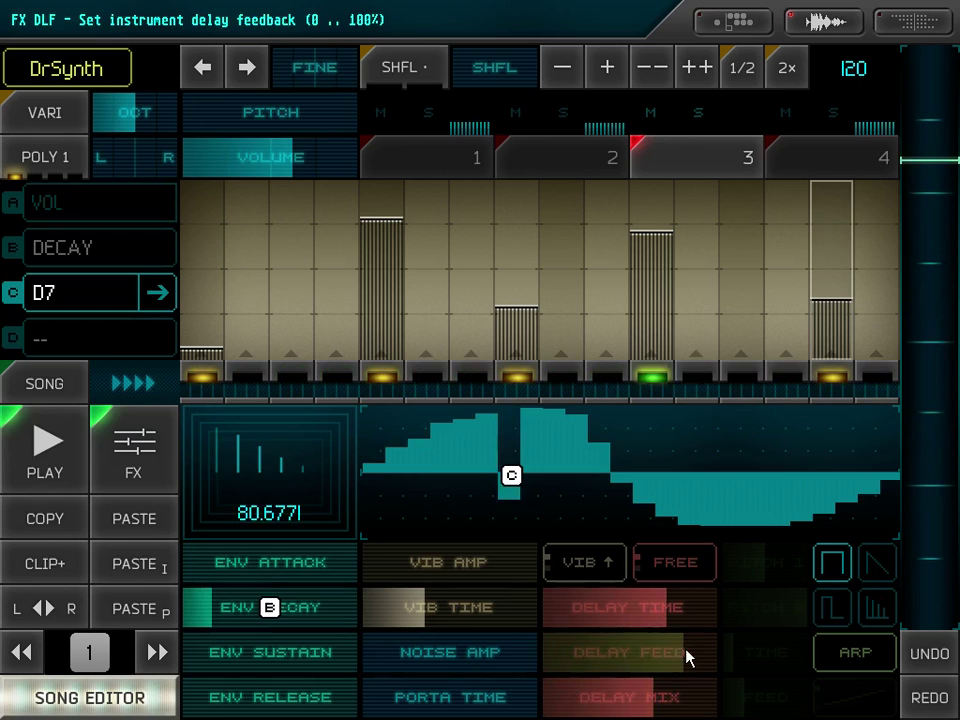
{"action": "left_click", "coordinate": [609, 617]}
{"action": "left_click_drag", "start_coordinate": [694, 660], "coordinate": [712, 660]}
{"action": "left_click", "coordinate": [663, 707]}
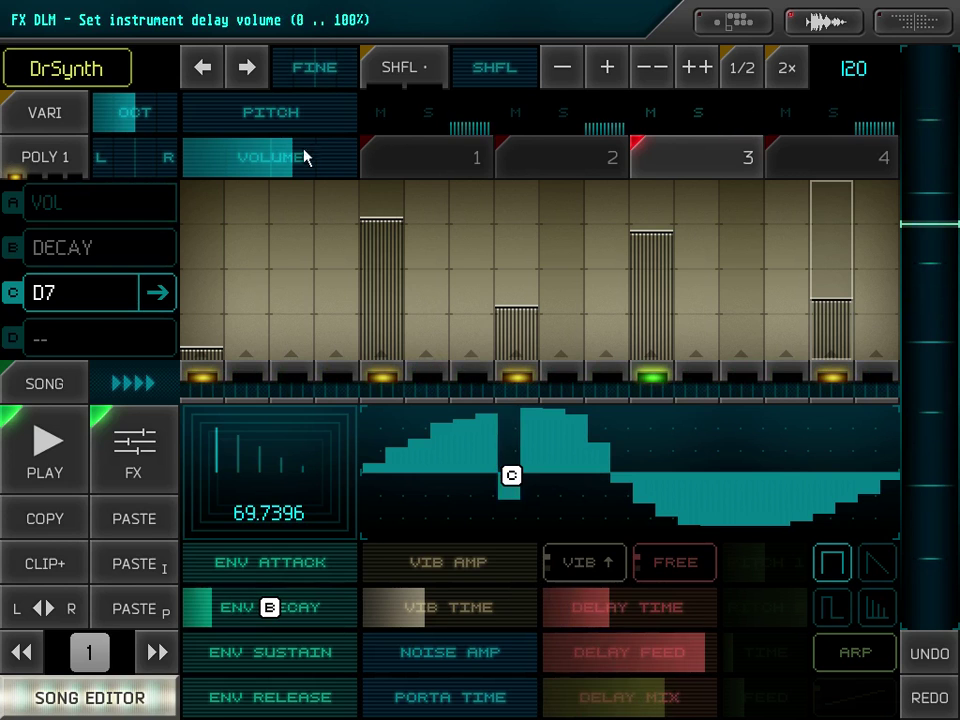
{"action": "mouse_move", "coordinate": [306, 154]}
{"action": "left_mouse_down"}
{"action": "mouse_move", "coordinate": [343, 156]}
{"action": "mouse_move", "coordinate": [318, 160]}
{"action": "left_mouse_up"}
{"action": "left_click", "coordinate": [875, 563]}
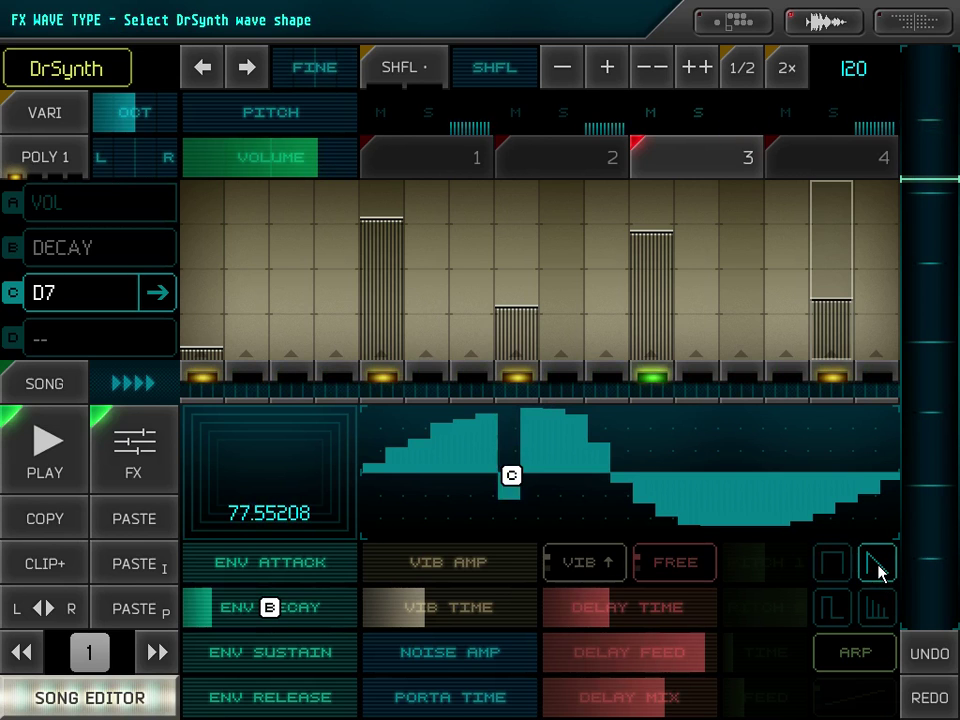